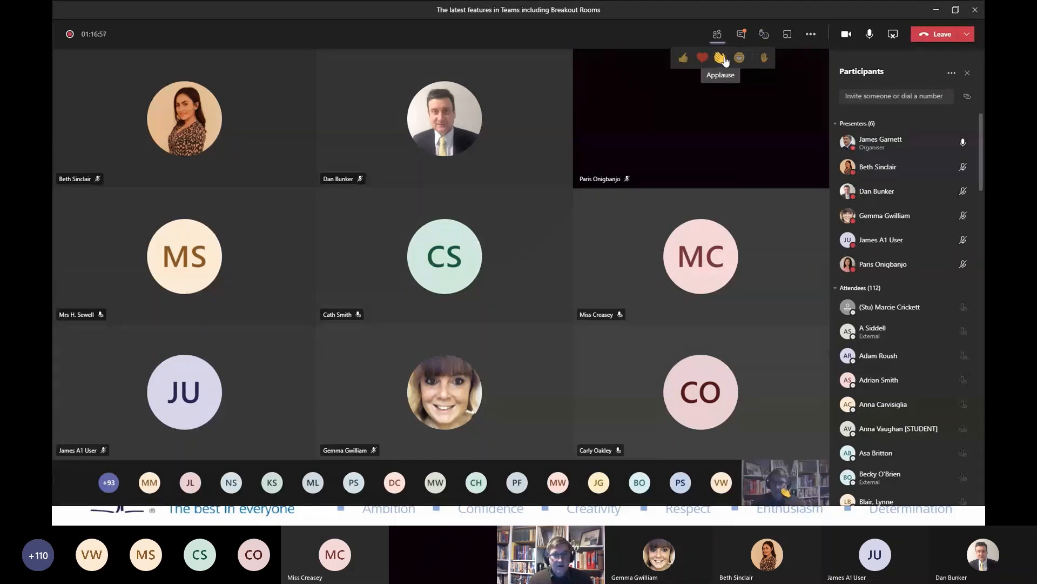
Send the Applause, heart and laugh live reactions to the meeting.
{"action": "left_click", "coordinate": [725, 60]}
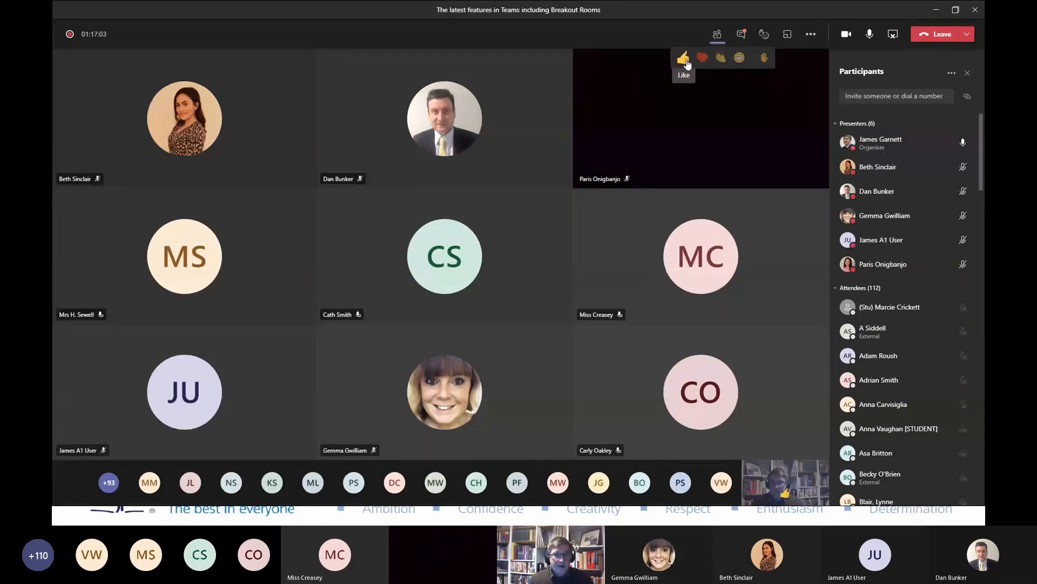
{"action": "left_click", "coordinate": [702, 58]}
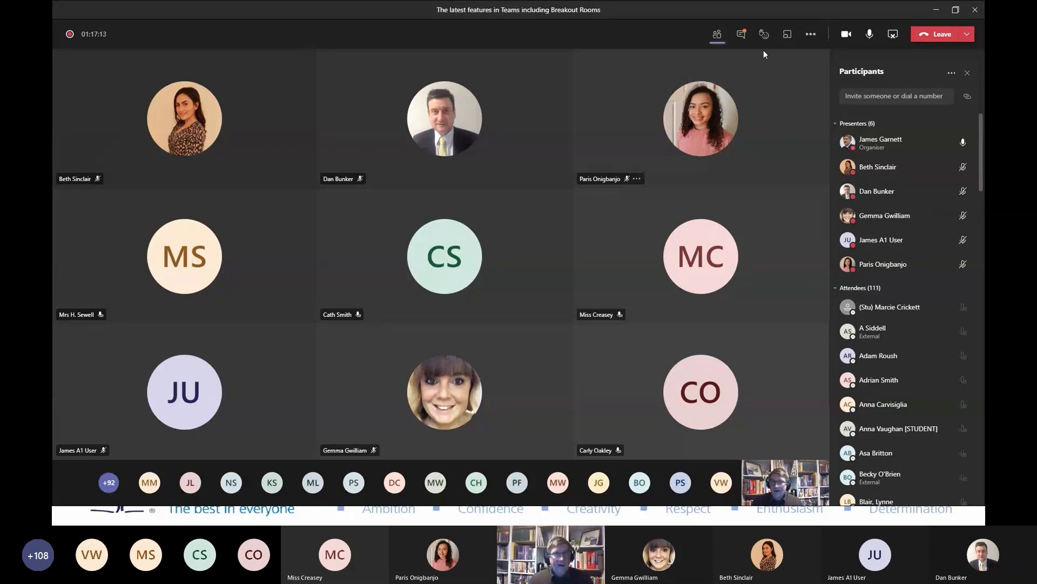
{"action": "mouse_move", "coordinate": [764, 51]}
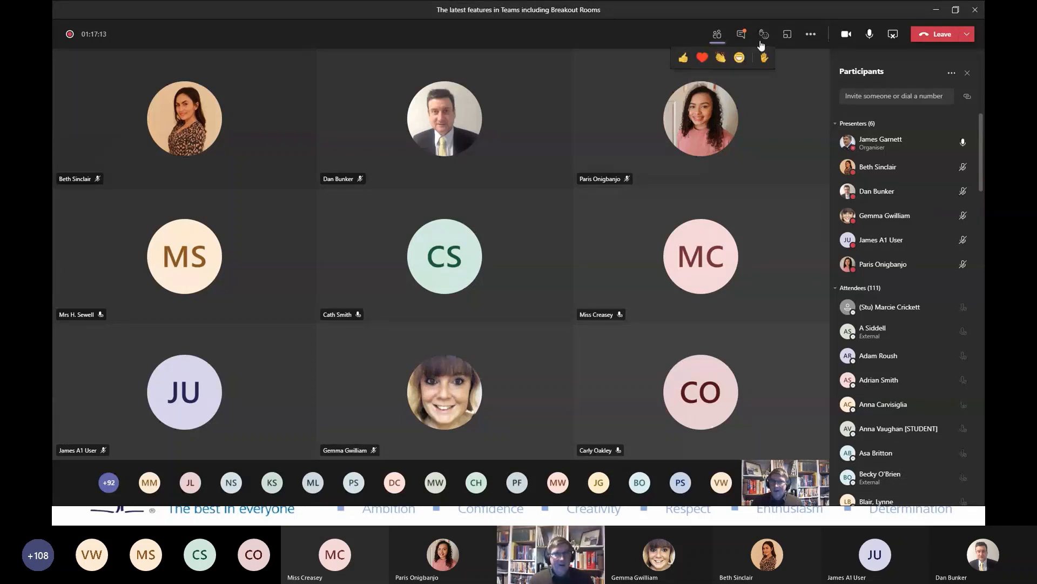
{"action": "left_click", "coordinate": [744, 59]}
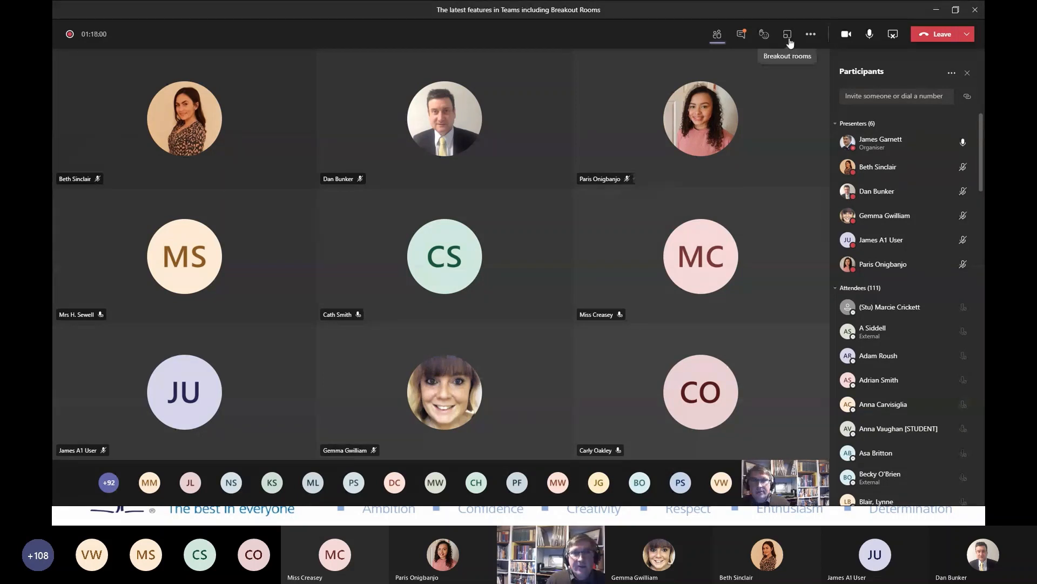
Create 10 breakout rooms with participants assigned automatically.
{"action": "left_click", "coordinate": [788, 40]}
{"action": "left_click", "coordinate": [650, 200]}
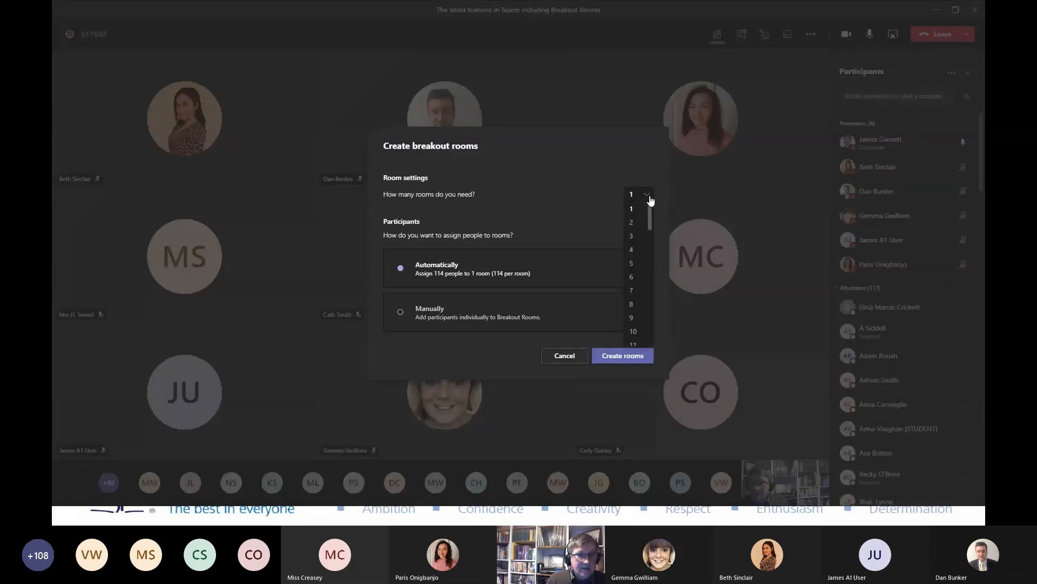
{"action": "scroll", "coordinate": [637, 227], "scroll_direction": "down", "scroll_amount": 3}
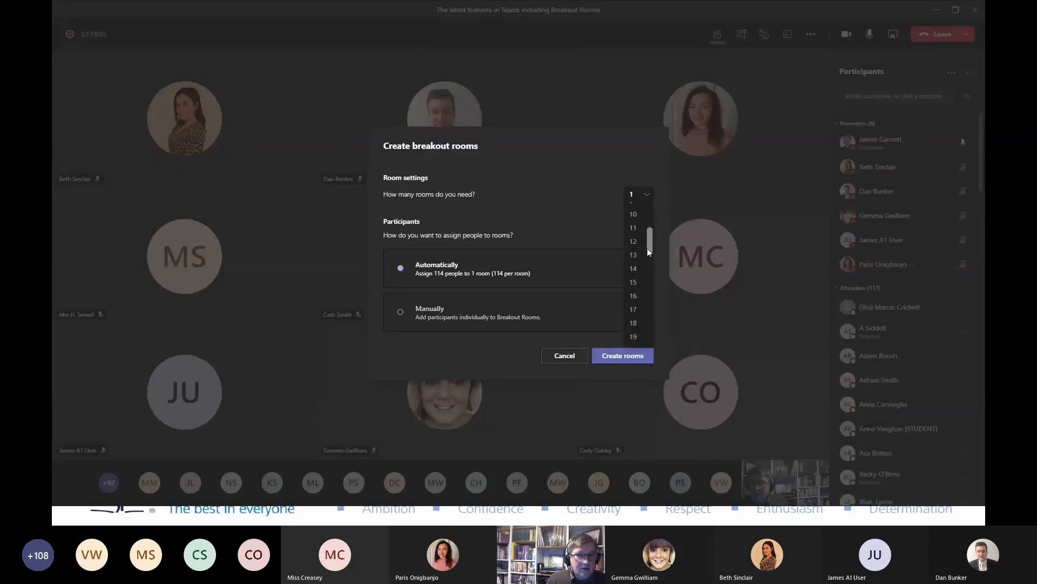
{"action": "left_click", "coordinate": [639, 220]}
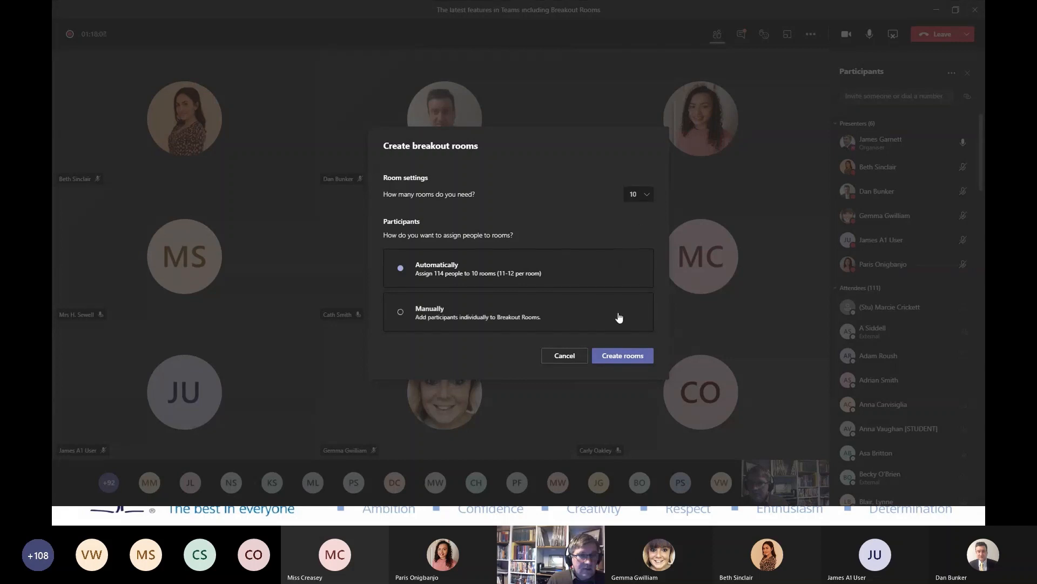
{"action": "left_click", "coordinate": [606, 356]}
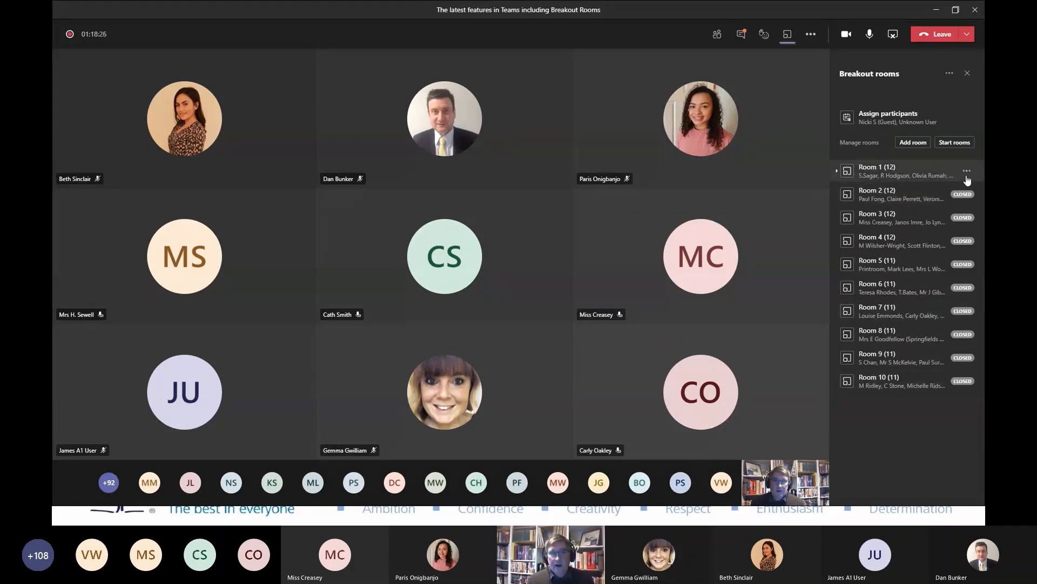
Expand Room 1 and reassign the last participant in its list to Room 6.
{"action": "left_click", "coordinate": [966, 172]}
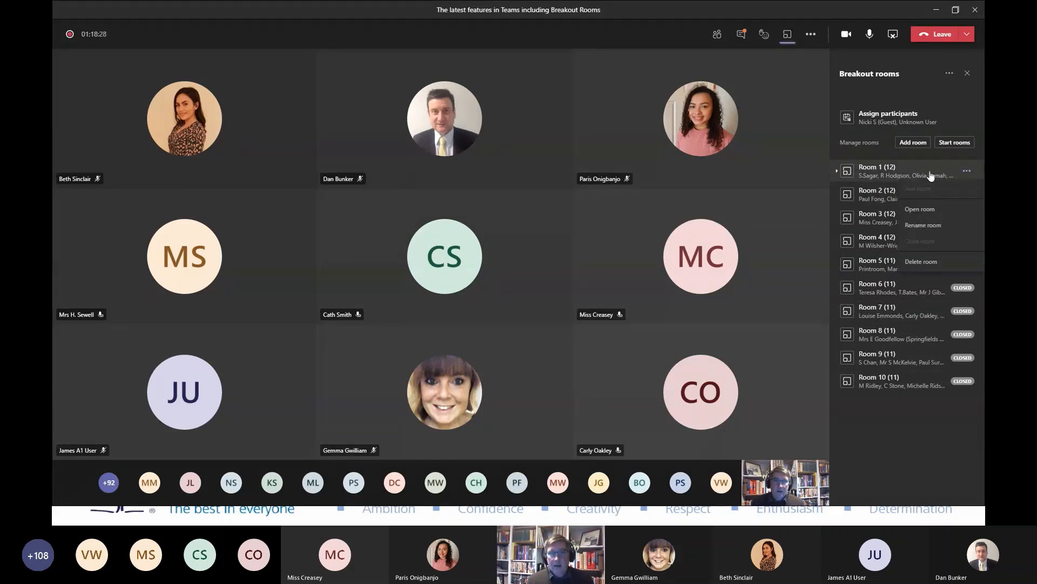
{"action": "left_click", "coordinate": [898, 176]}
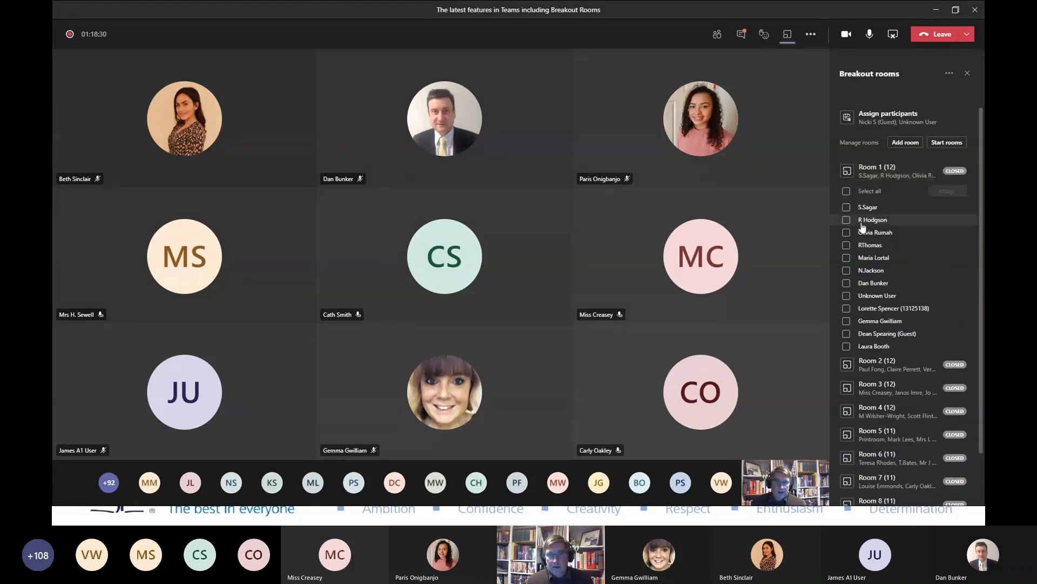
{"action": "left_click", "coordinate": [849, 347]}
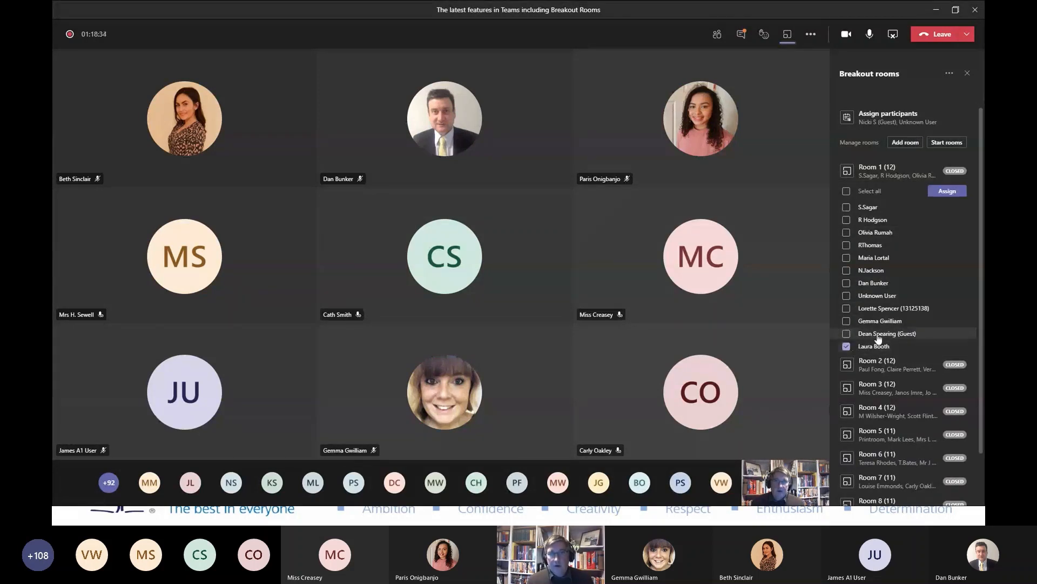
{"action": "left_click", "coordinate": [947, 192]}
{"action": "left_click", "coordinate": [904, 279]}
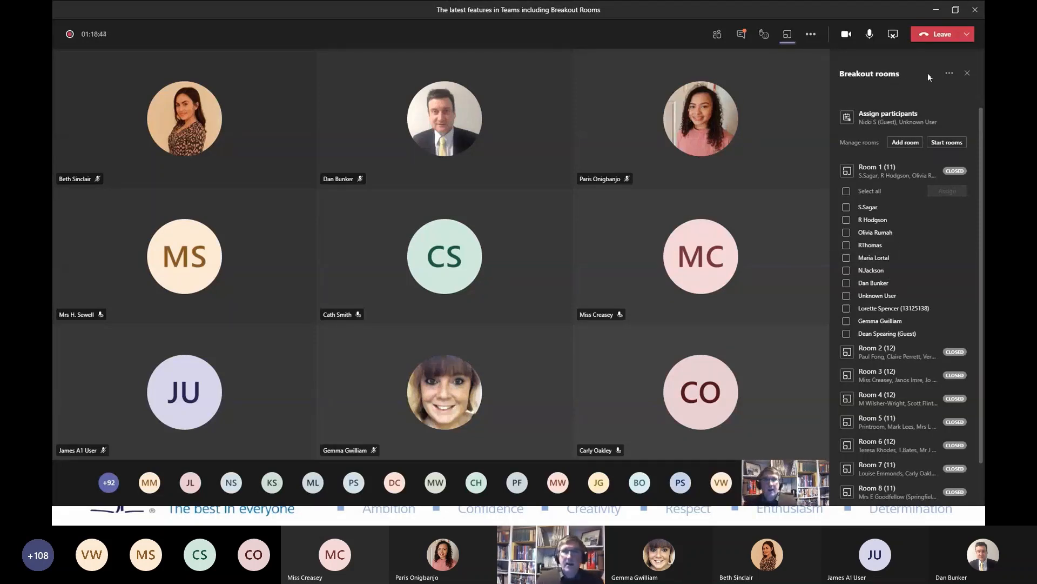
Review the breakout room settings for automatically moving participants and returning to the main meeting.
{"action": "left_click", "coordinate": [950, 74]}
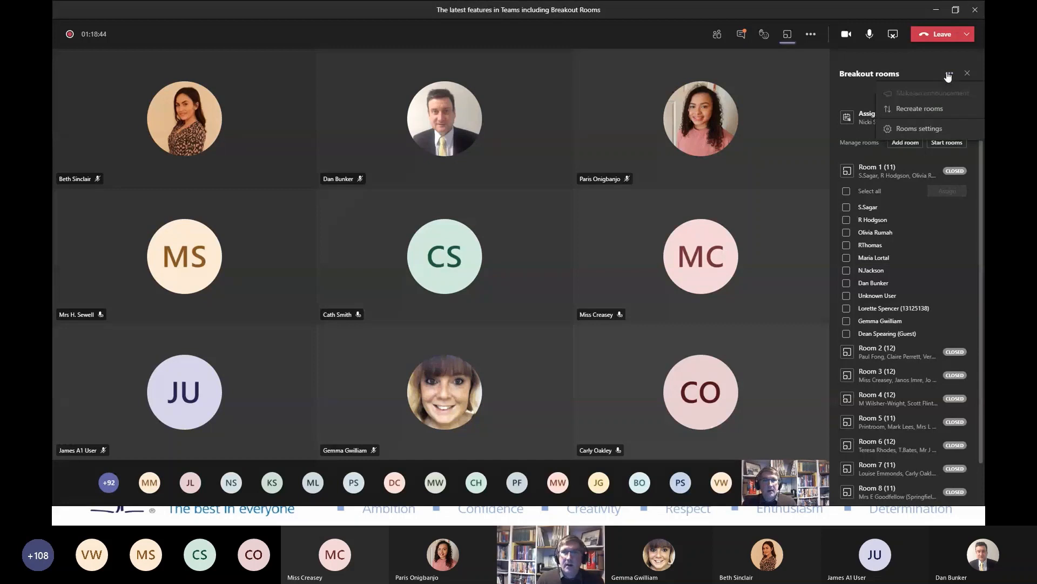
{"action": "left_click", "coordinate": [913, 129]}
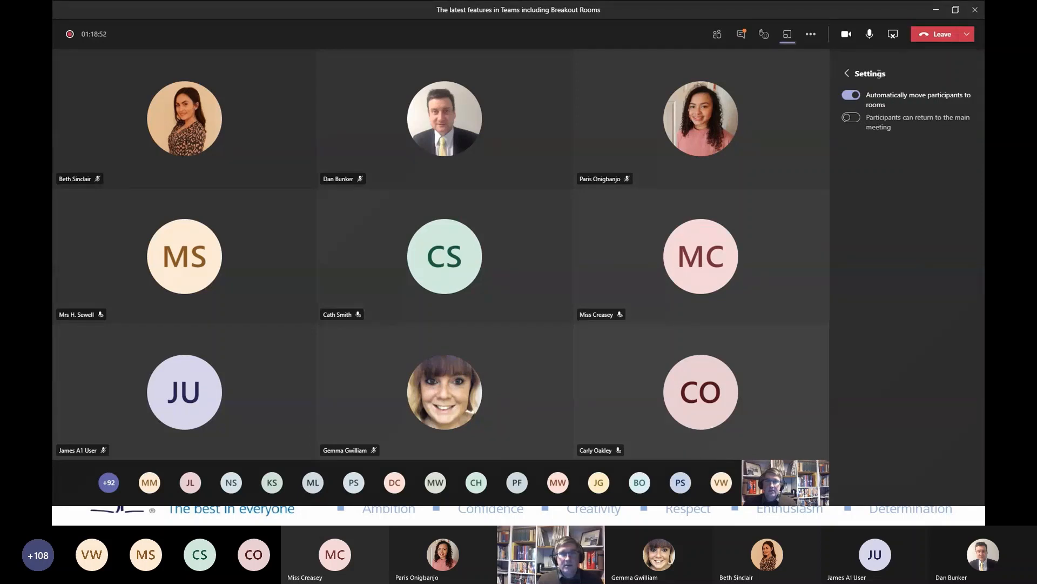
{"action": "left_click", "coordinate": [849, 74]}
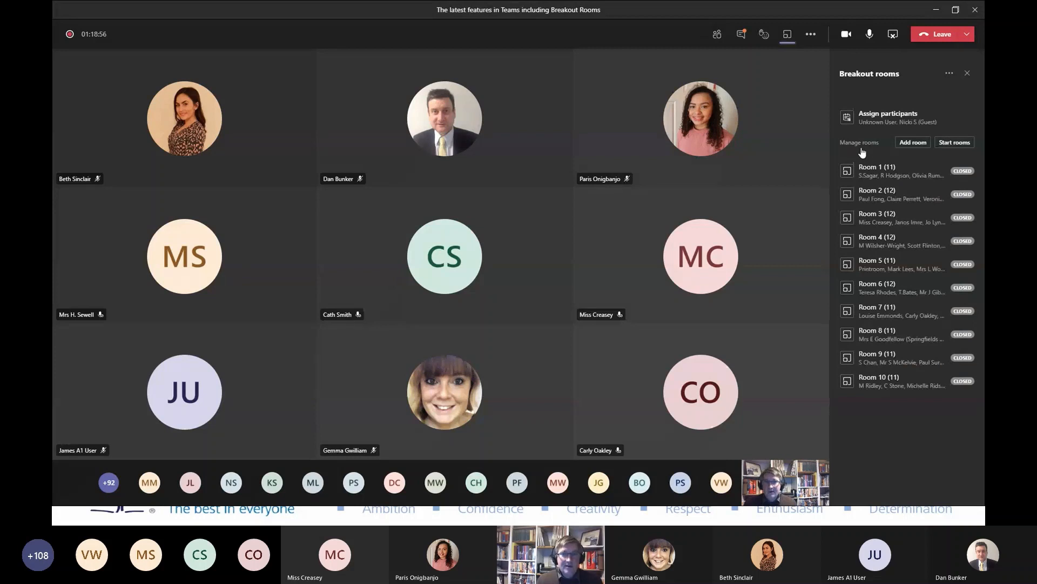
Rename breakout Room 1 as North.
{"action": "left_click", "coordinate": [966, 172]}
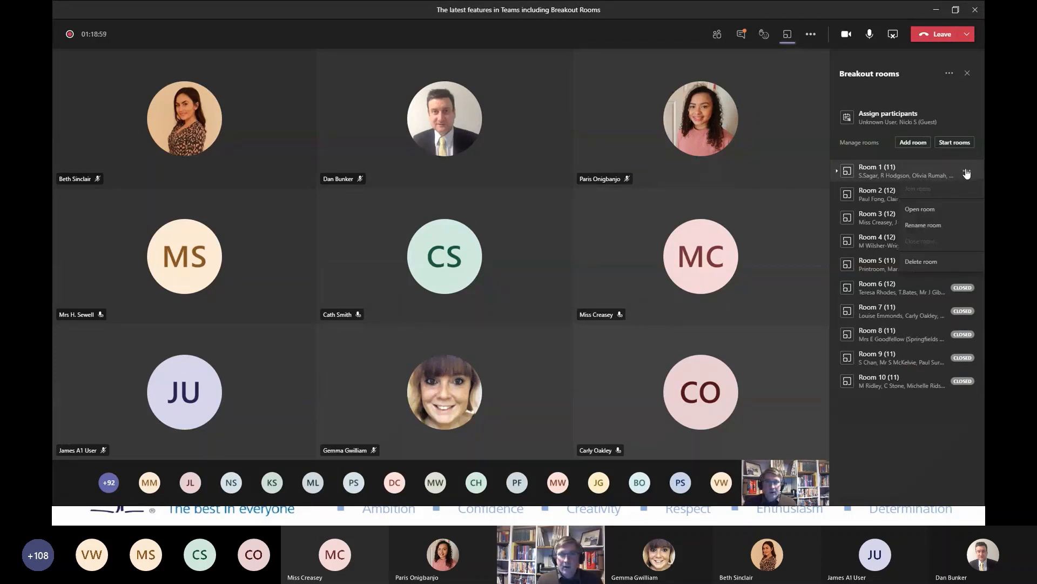
{"action": "left_click", "coordinate": [935, 225]}
{"action": "key", "text": "BackSpace"}
{"action": "key", "text": "BackSpace"}
{"action": "key", "text": "BackSpace"}
{"action": "key", "text": "BackSpace"}
{"action": "key", "text": "BackSpace"}
{"action": "key", "text": "BackSpace"}
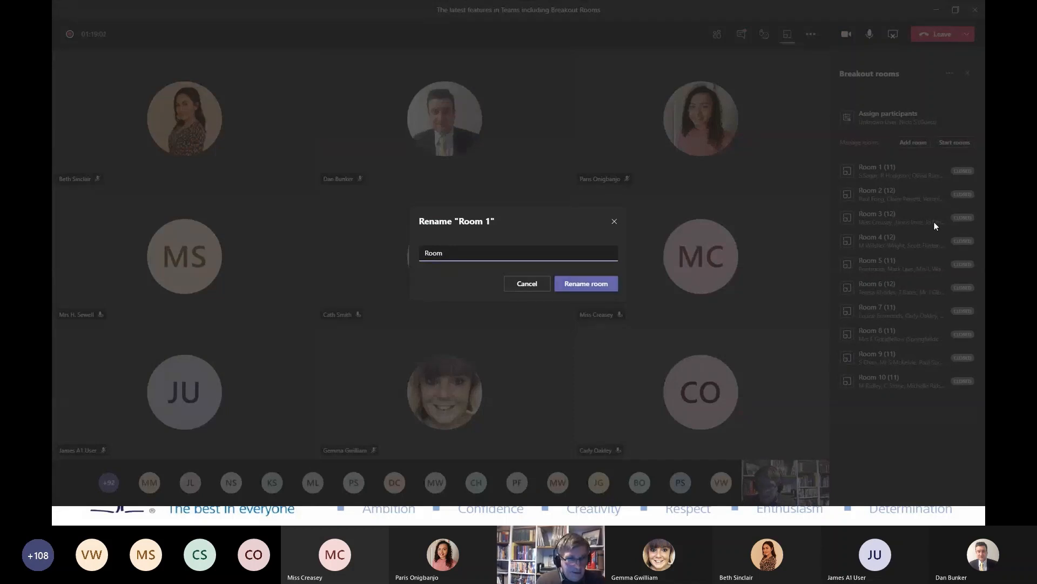
{"action": "type", "text": "North"}
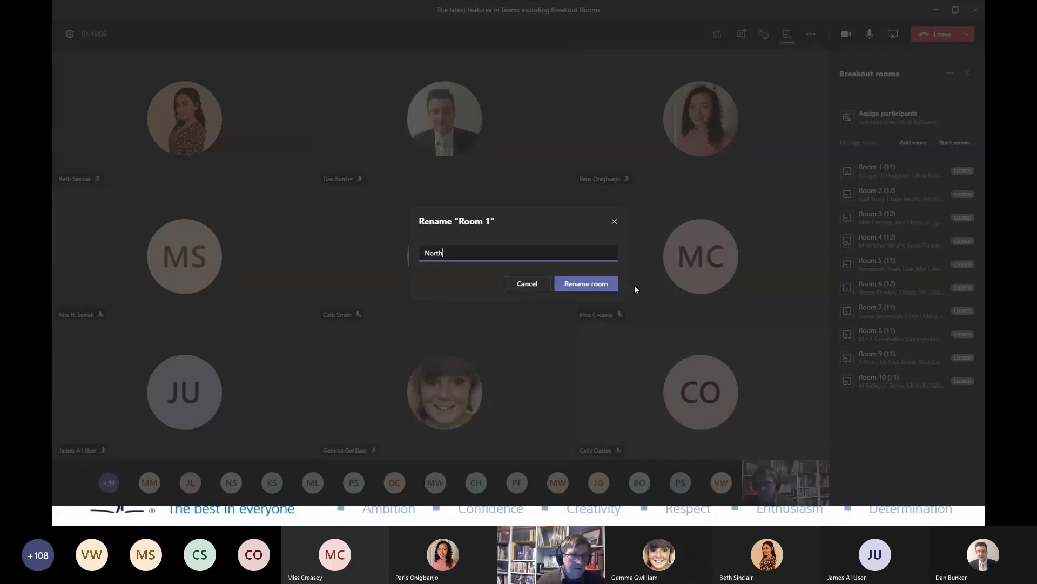
{"action": "left_click", "coordinate": [599, 285]}
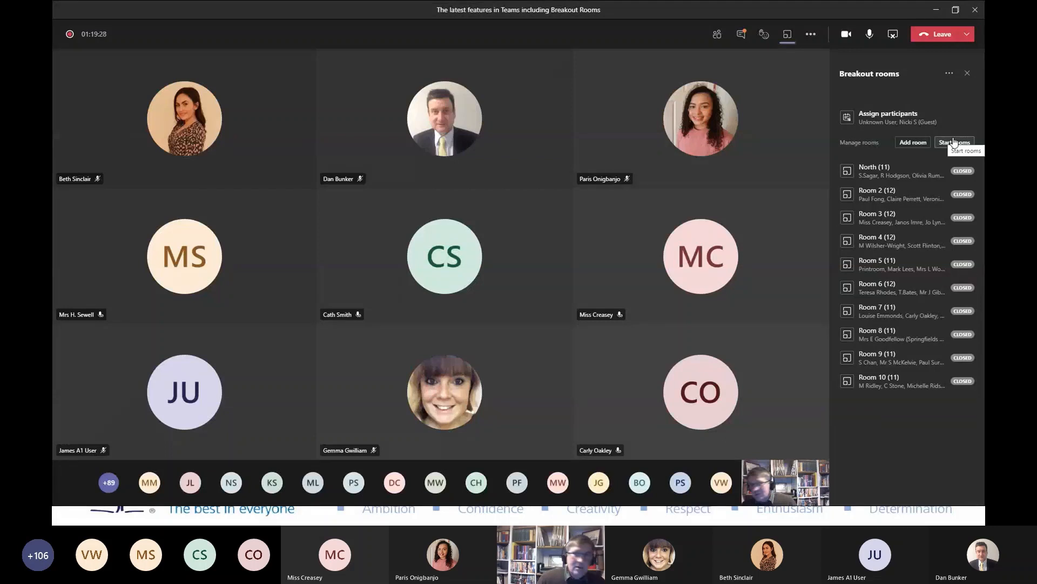
Start all the breakout rooms and show the participants list of the main meeting.
{"action": "left_click", "coordinate": [954, 142]}
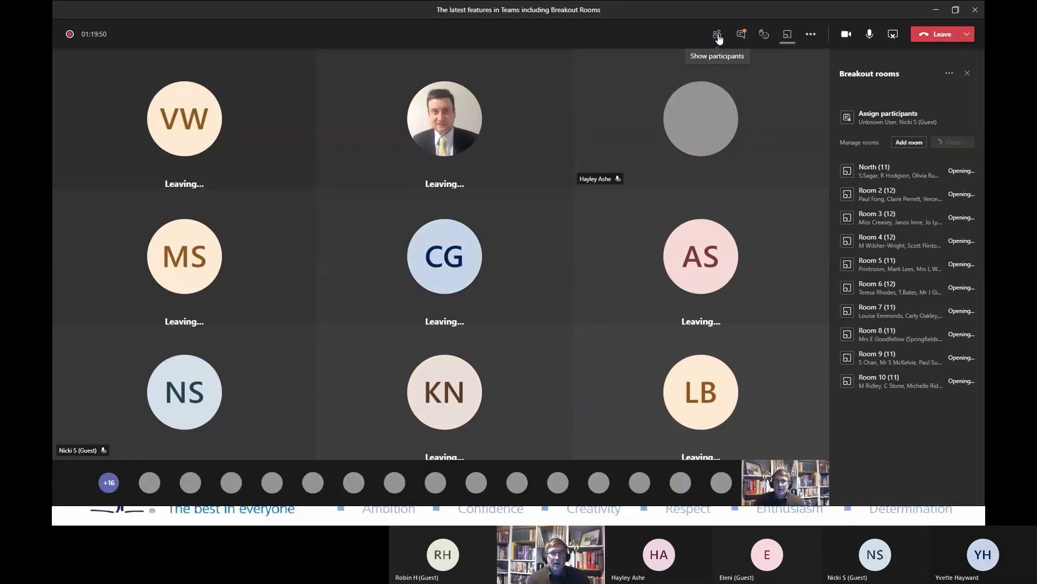
{"action": "left_click", "coordinate": [718, 36]}
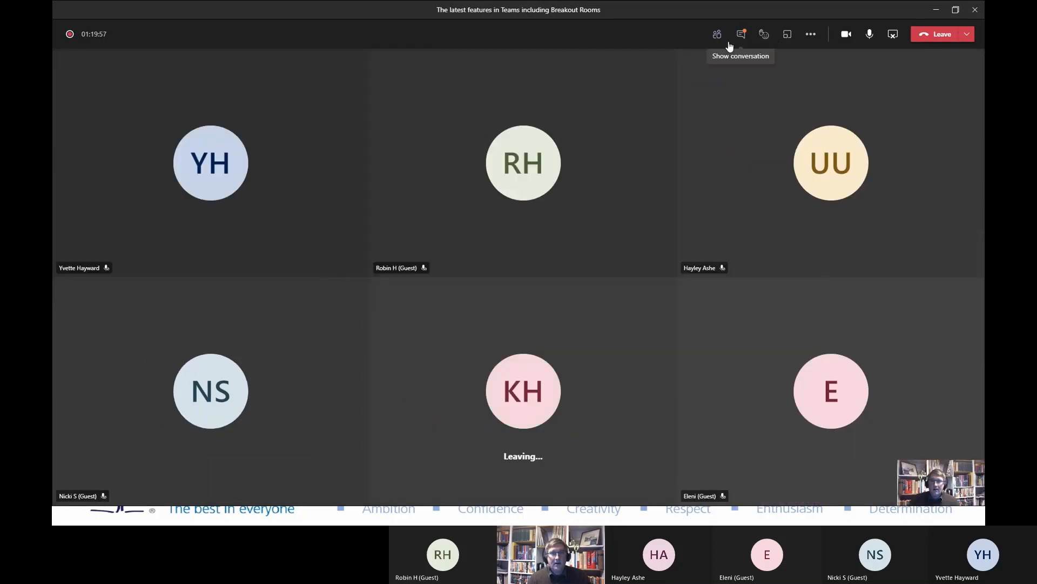
{"action": "left_click", "coordinate": [718, 36]}
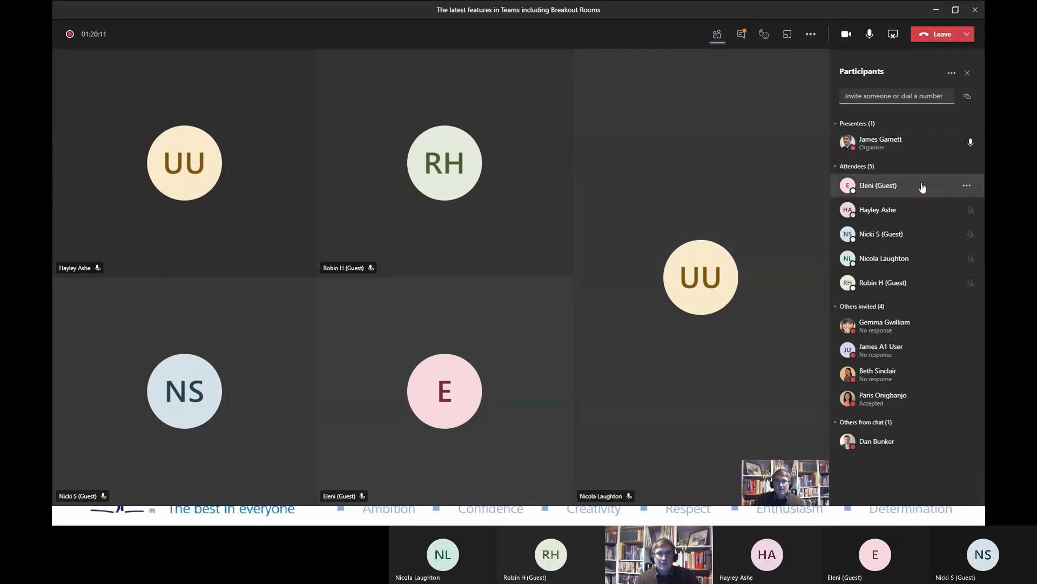
Check the breakout rooms' status against the main meeting's participants, and expand the list of participants still to assign.
{"action": "left_click", "coordinate": [789, 36]}
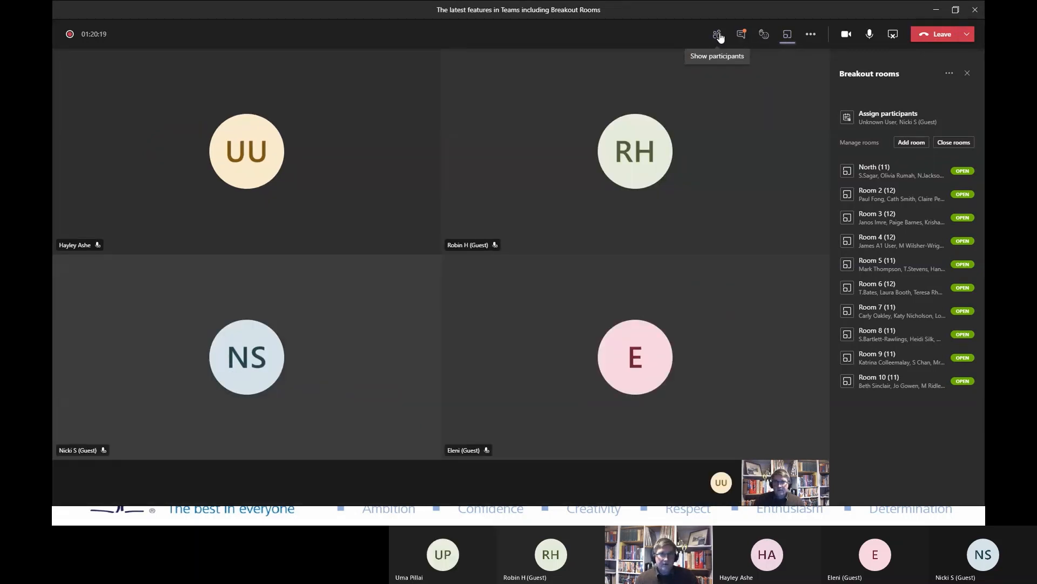
{"action": "left_click", "coordinate": [719, 37]}
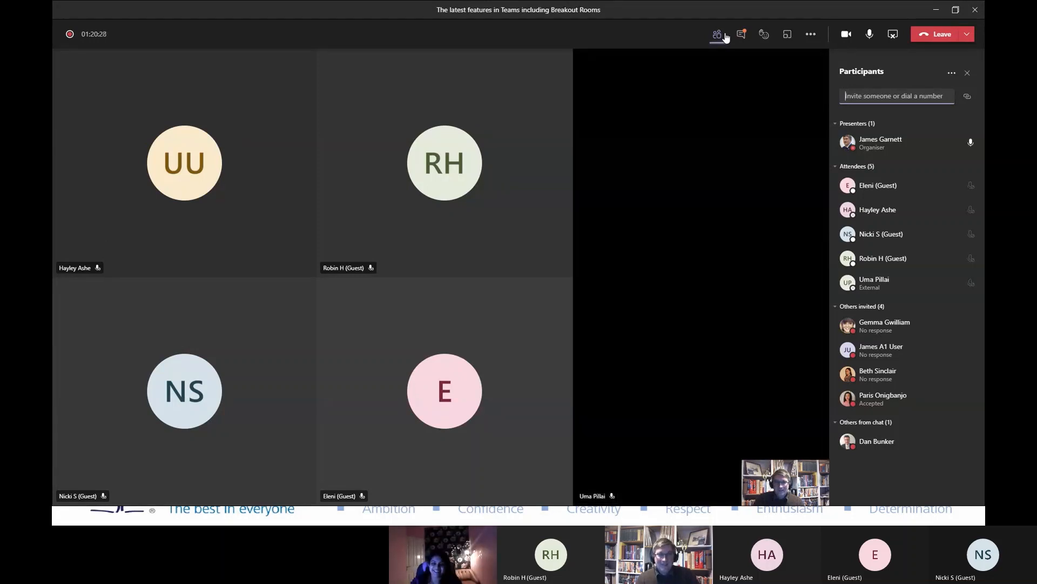
{"action": "left_click", "coordinate": [965, 187]}
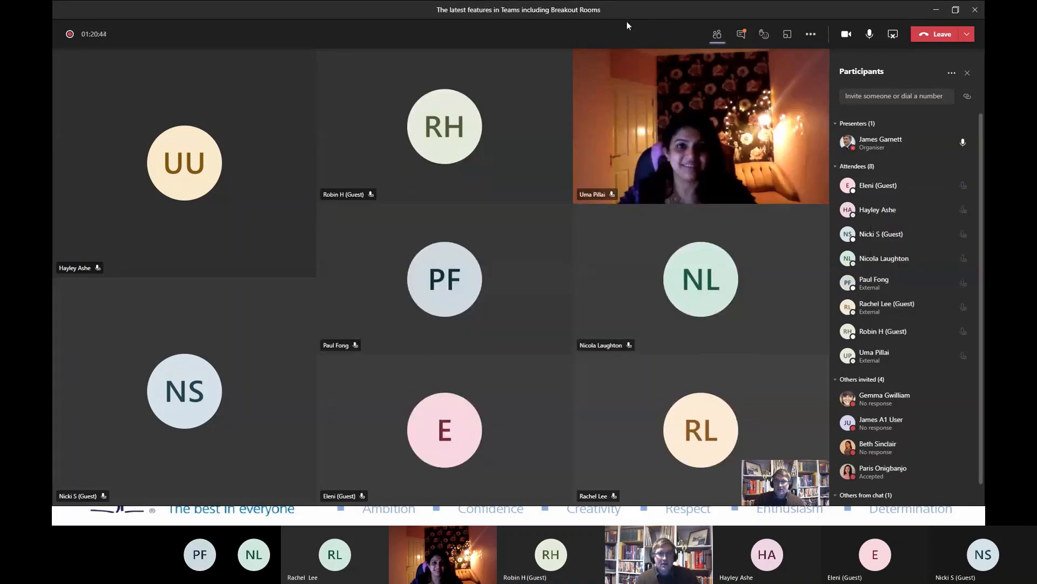
{"action": "left_click", "coordinate": [787, 35]}
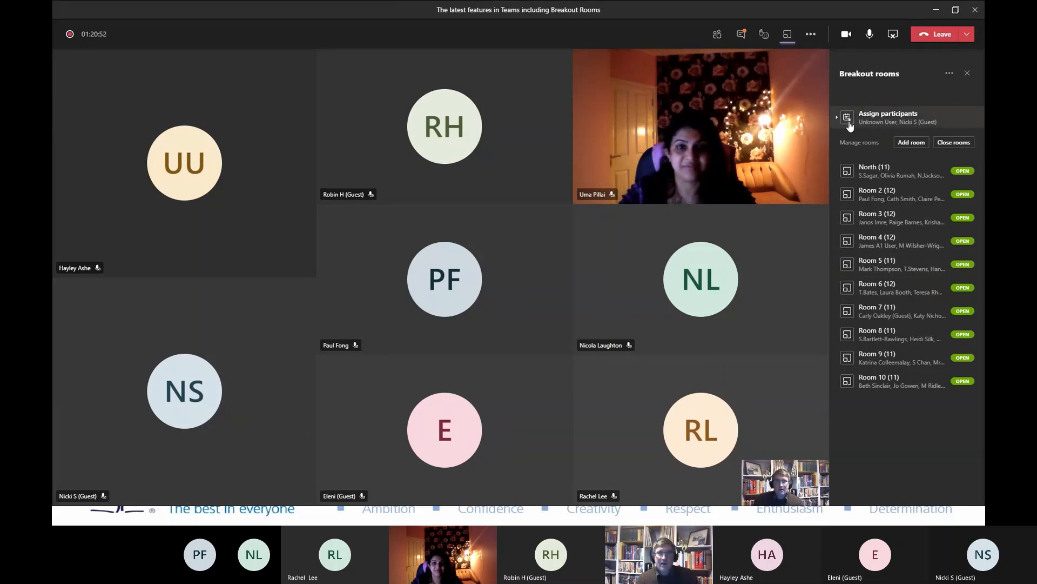
{"action": "left_click", "coordinate": [871, 122]}
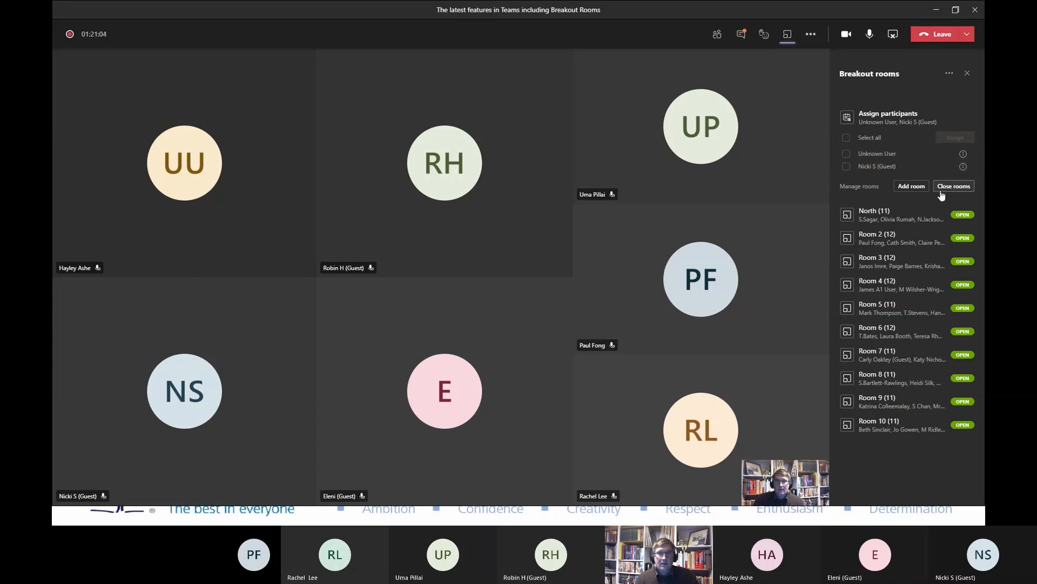
Send the announcement "I am going to bring you back" to all breakout rooms.
{"action": "left_click", "coordinate": [949, 73]}
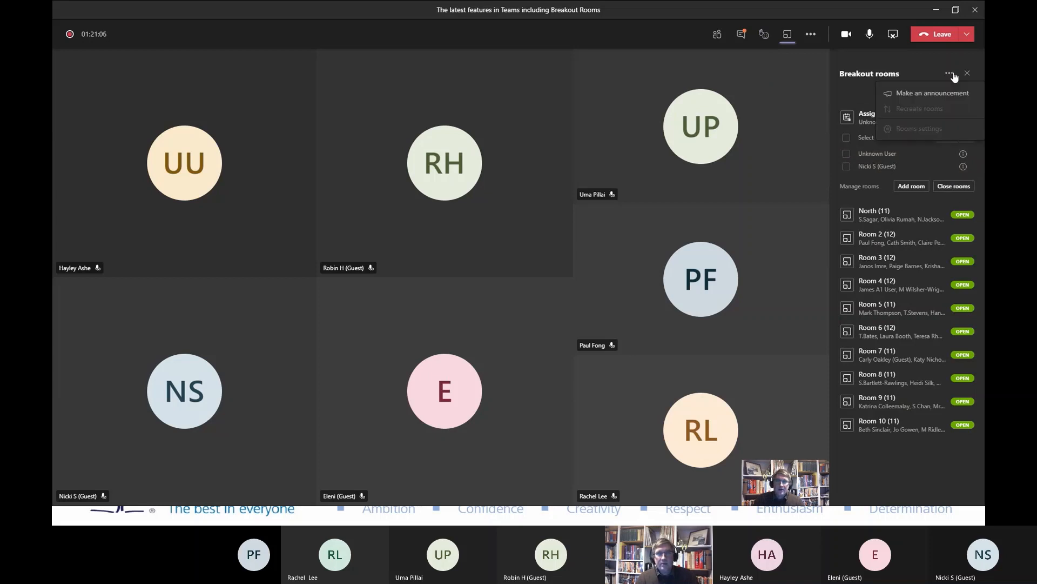
{"action": "left_click", "coordinate": [934, 92]}
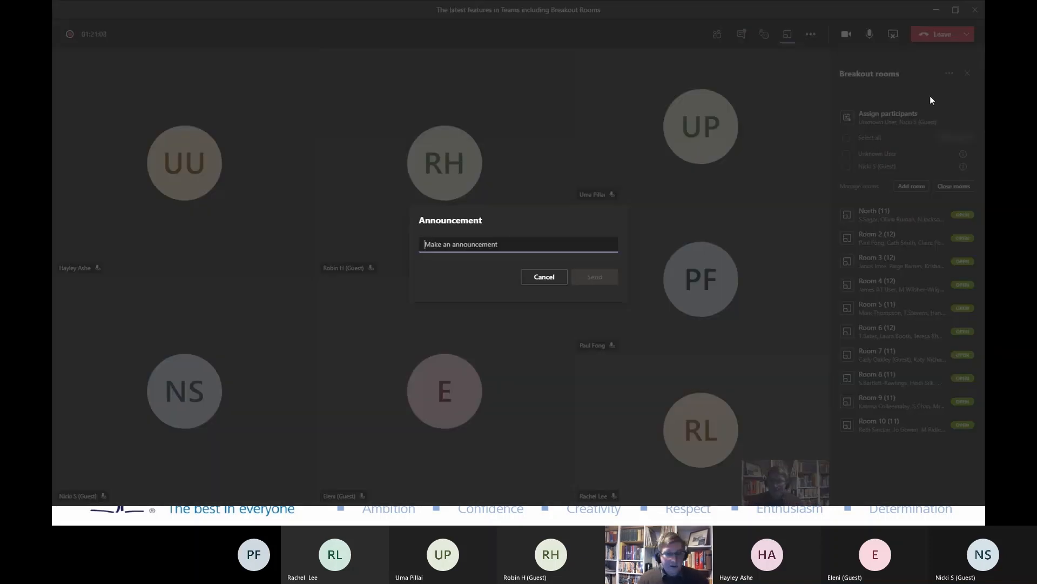
{"action": "type", "text": "I am going to bring"}
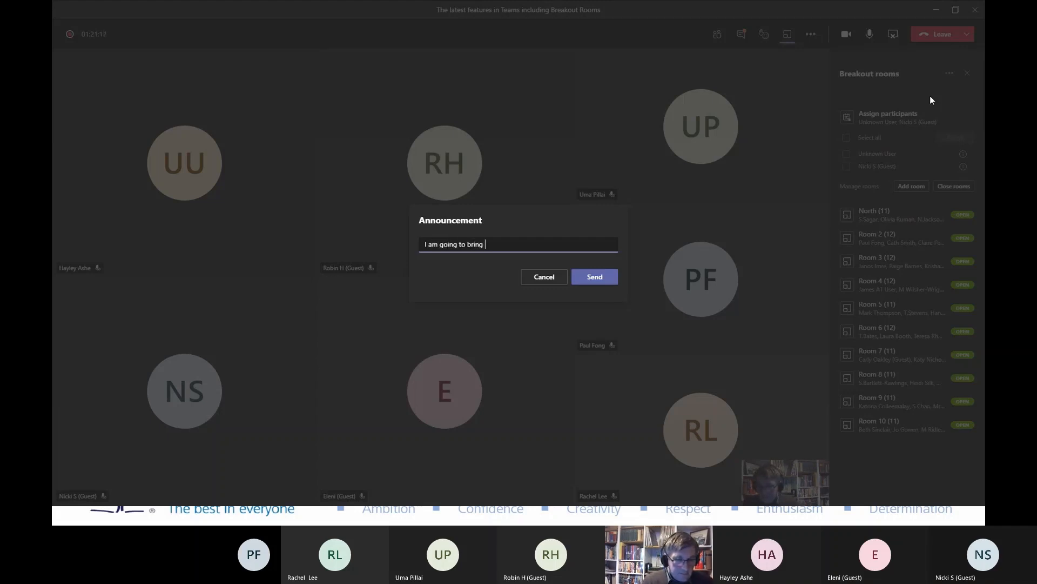
{"action": "type", "text": " you back"}
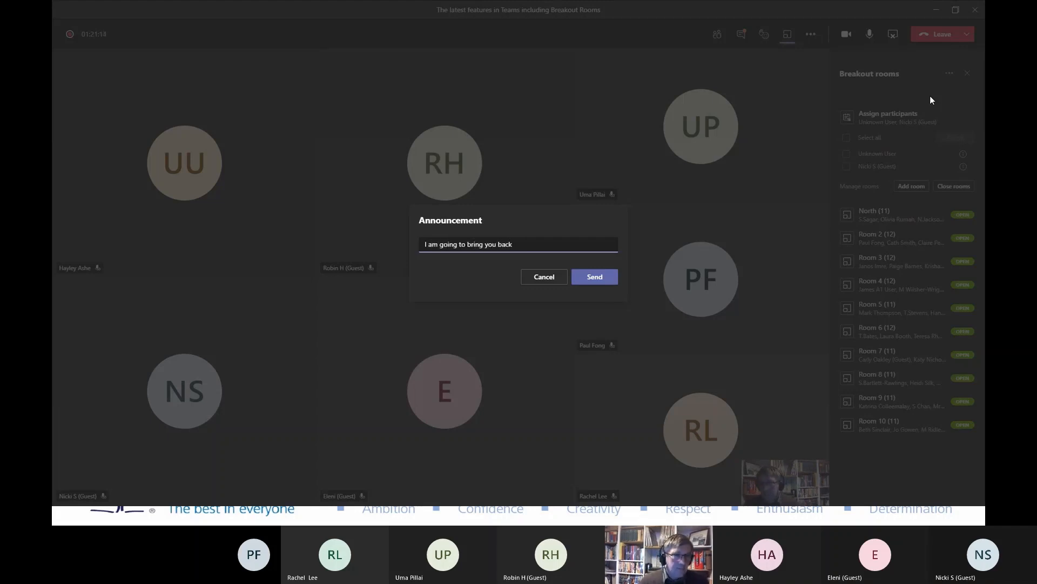
{"action": "left_click", "coordinate": [577, 281]}
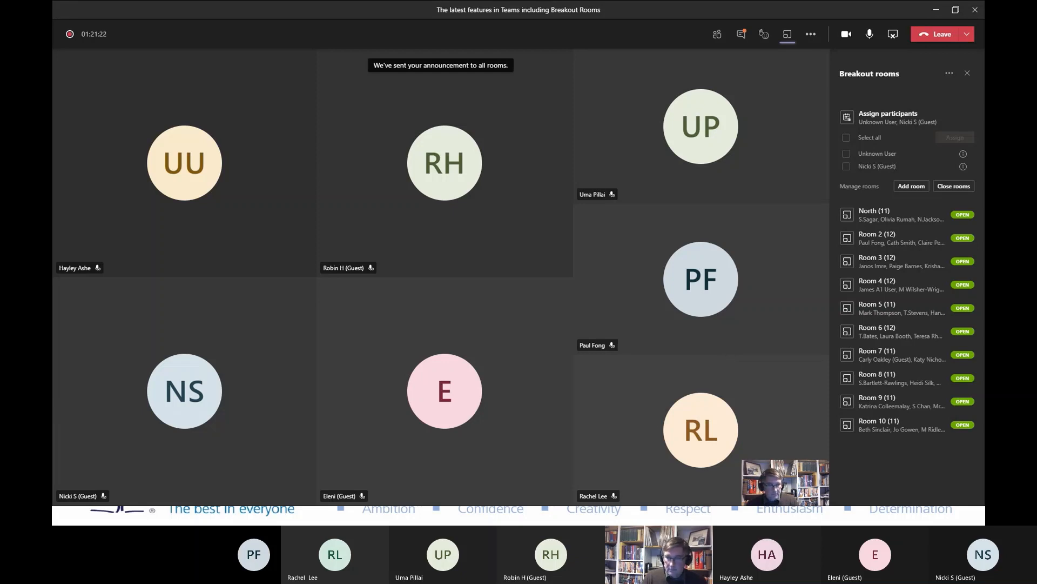
Switch to the snipping tool and capture the Assign participants section of the breakout rooms list.
{"action": "key", "text": "super"}
{"action": "type", "text": "sn"}
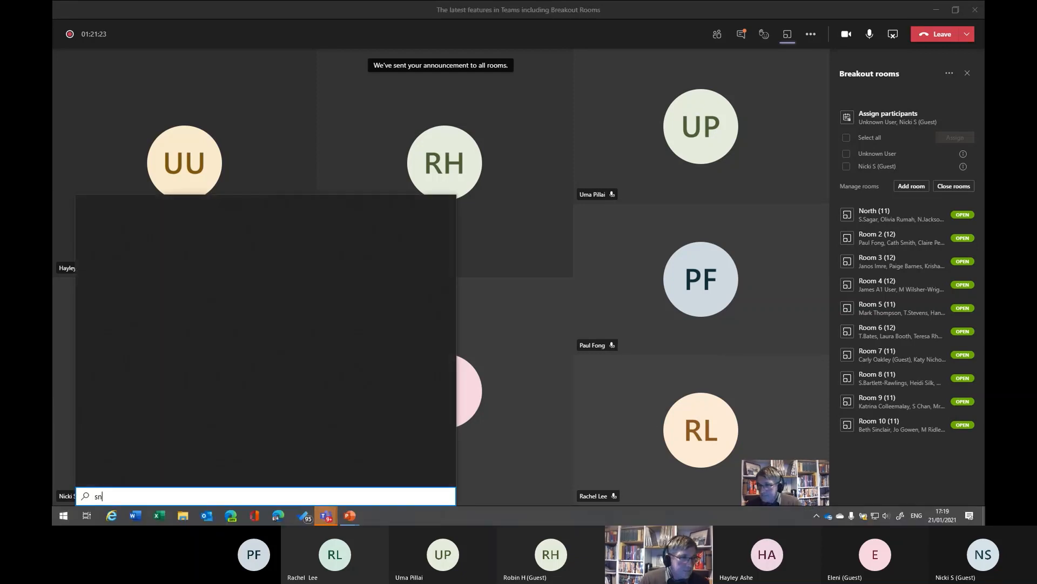
{"action": "left_click", "coordinate": [176, 260]}
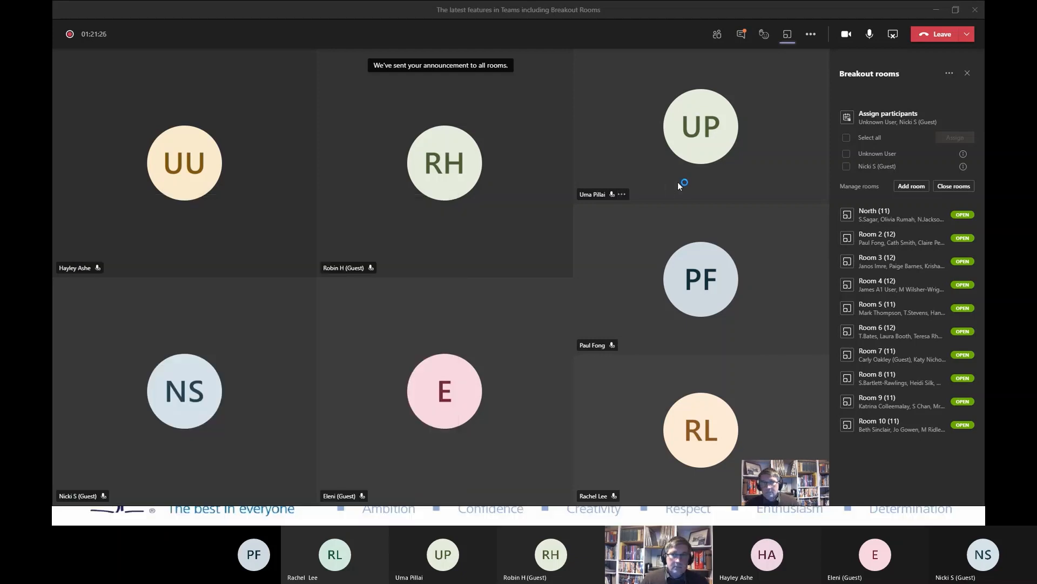
{"action": "left_click", "coordinate": [659, 210]}
{"action": "left_click_drag", "start_coordinate": [828, 120], "coordinate": [982, 196]}
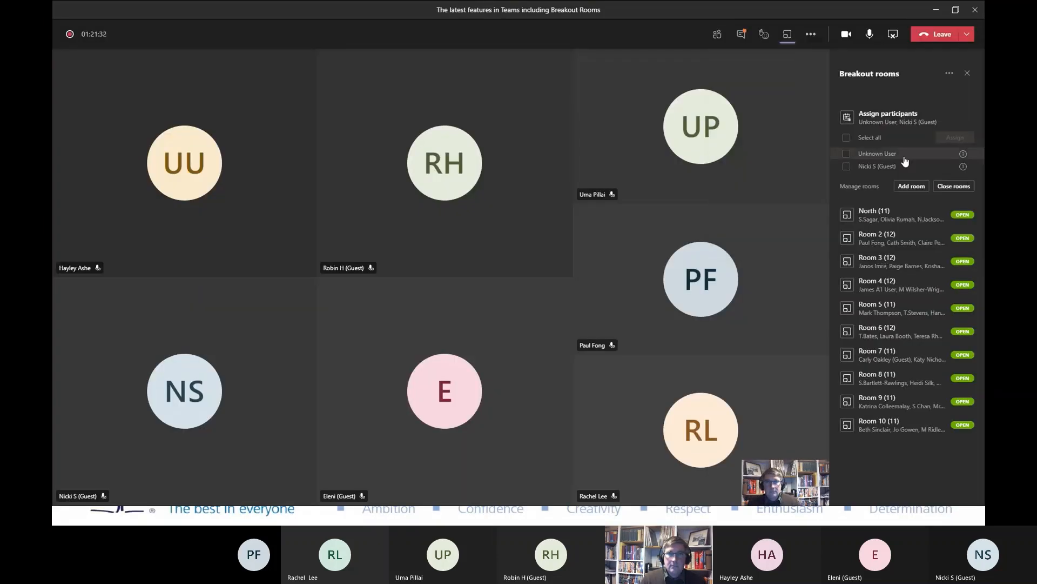
Close all the breakout rooms and look through the participants list for the people returning to the main meeting.
{"action": "left_click", "coordinate": [958, 186]}
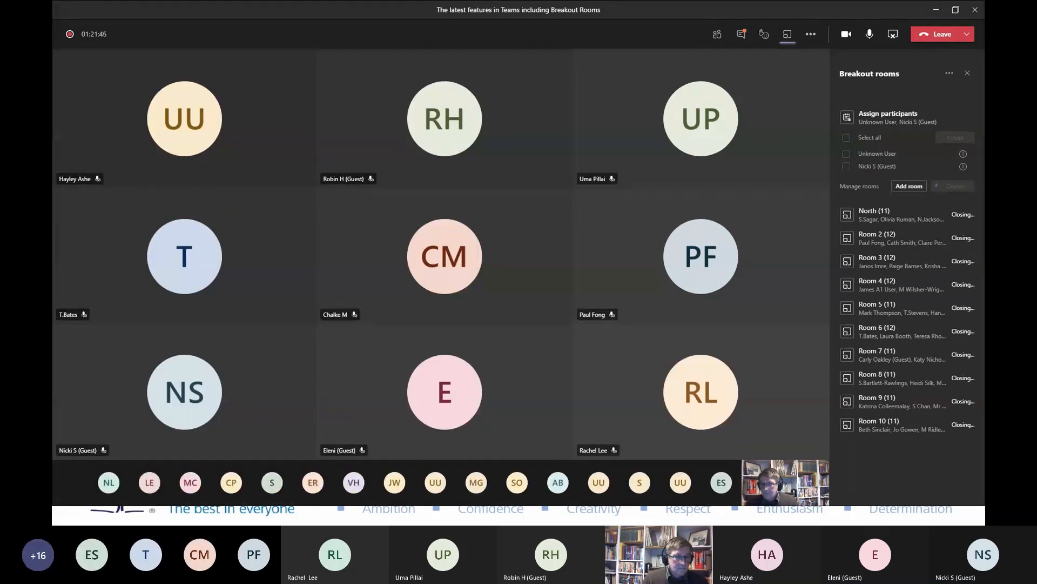
{"action": "left_click", "coordinate": [717, 36]}
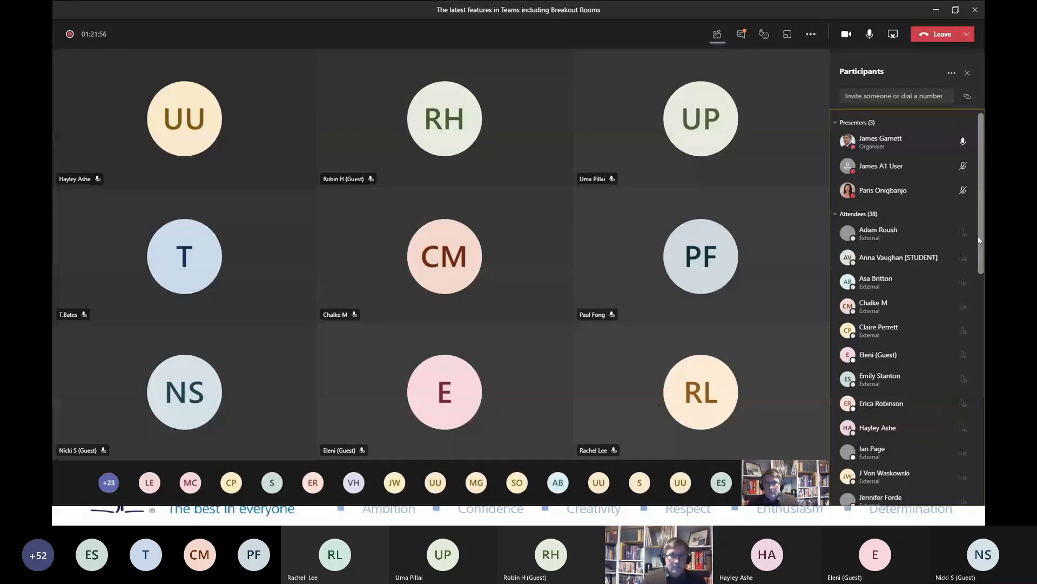
{"action": "scroll", "coordinate": [984, 264], "scroll_direction": "down", "scroll_amount": 3}
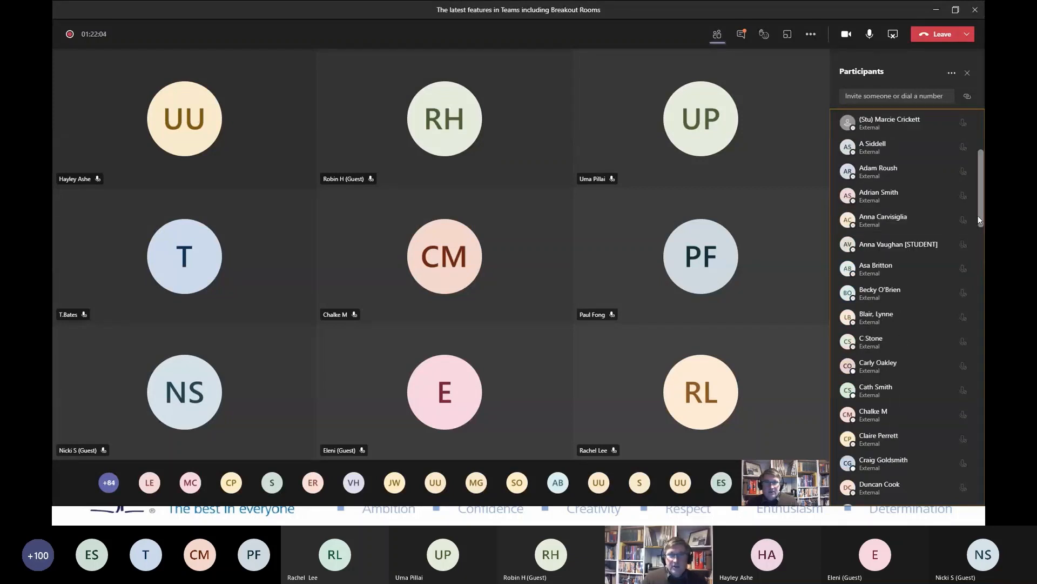
{"action": "left_click_drag", "start_coordinate": [981, 200], "coordinate": [973, 138]}
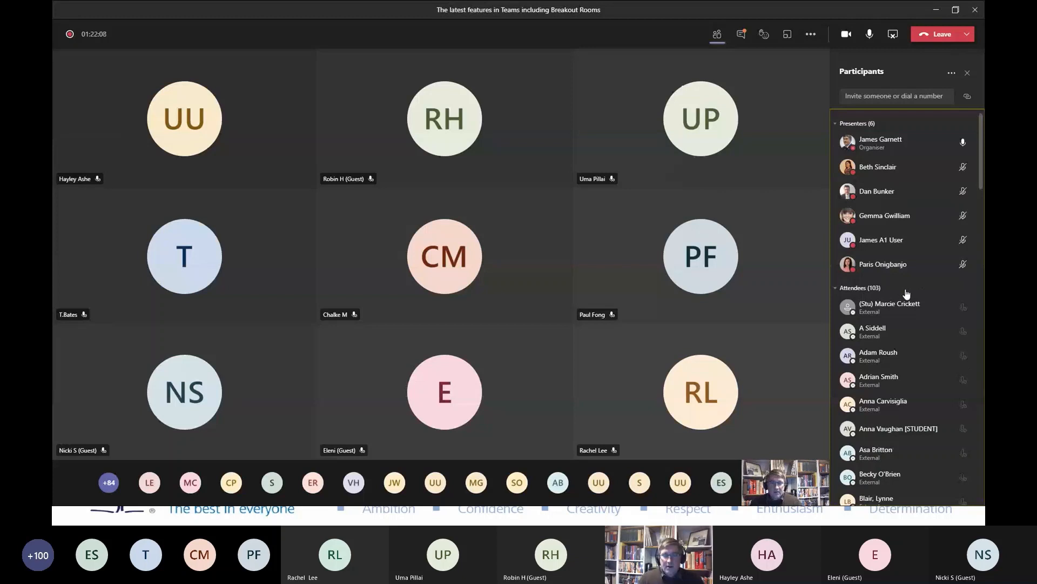
Reopen the breakout rooms list and show the Snipping Tool capture of the unassigned participants, moving it off the meeting after viewing.
{"action": "left_click", "coordinate": [787, 35]}
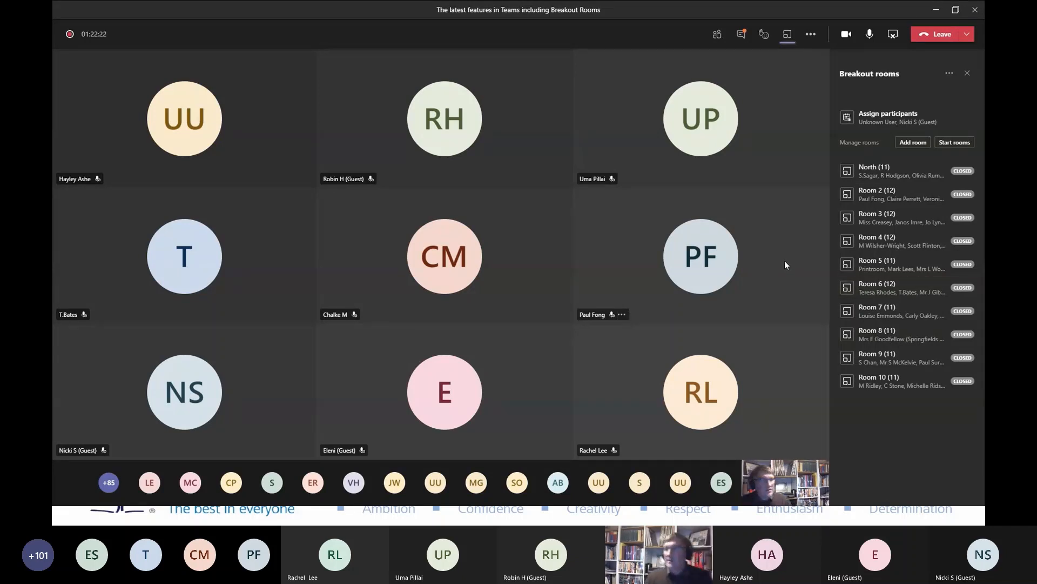
{"action": "left_click_drag", "start_coordinate": [1035, 125], "coordinate": [543, 102]}
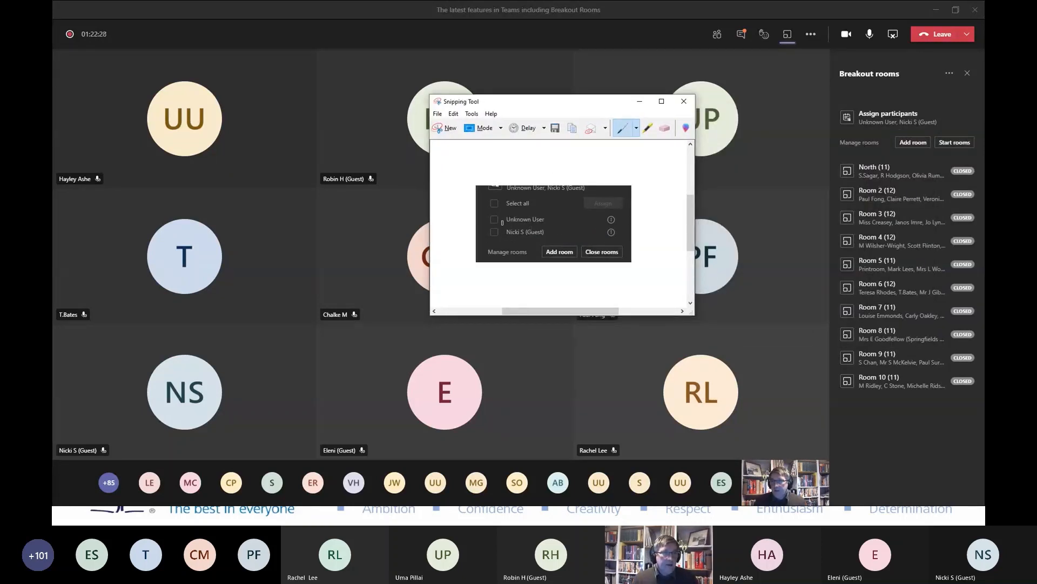
{"action": "left_click_drag", "start_coordinate": [535, 102], "coordinate": [1036, 96]}
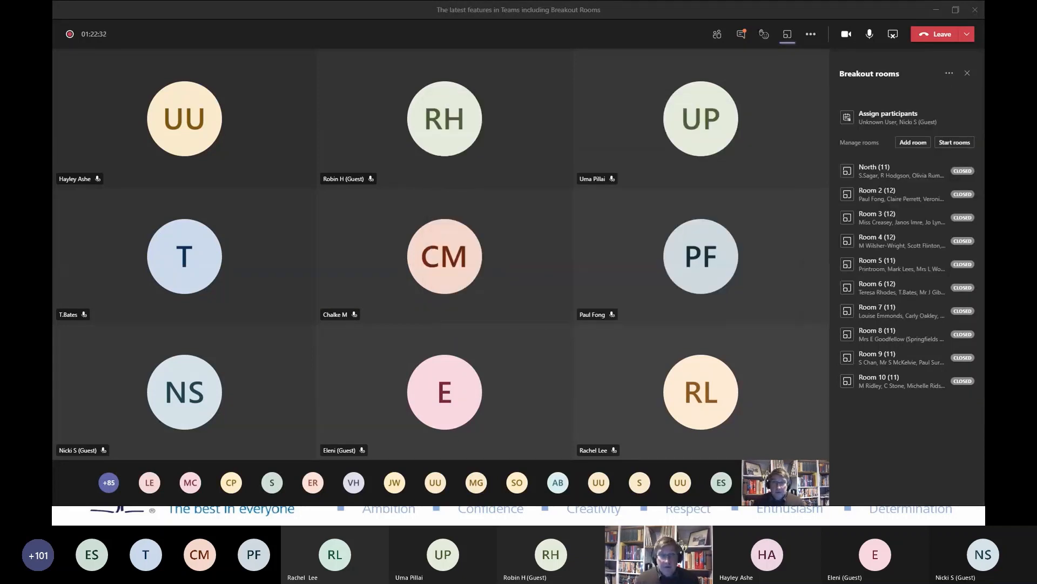
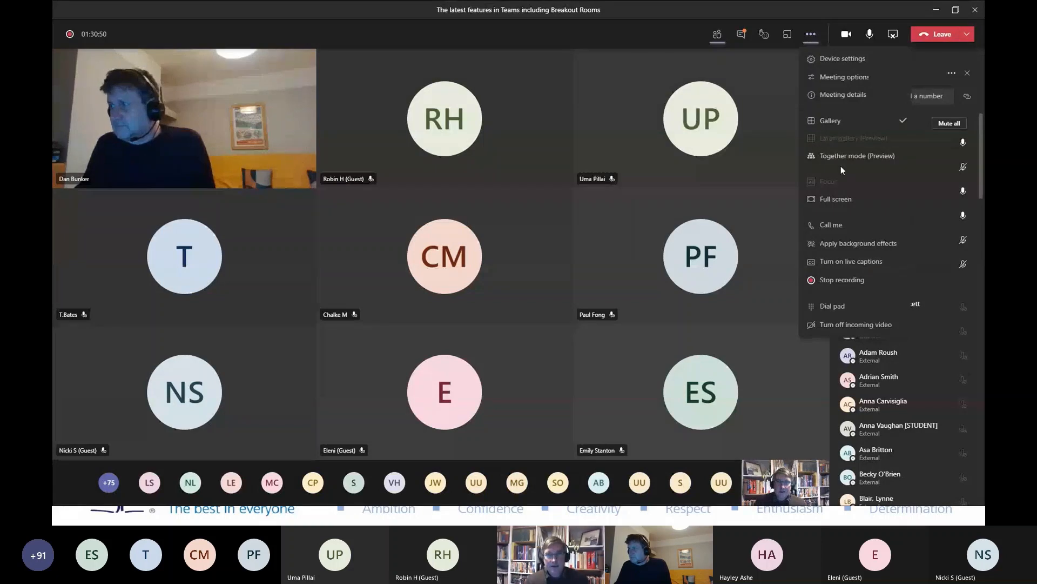
Switch the meeting view to Together mode and apply the 24-seat spaceship scene for everyone.
{"action": "left_click", "coordinate": [843, 157]}
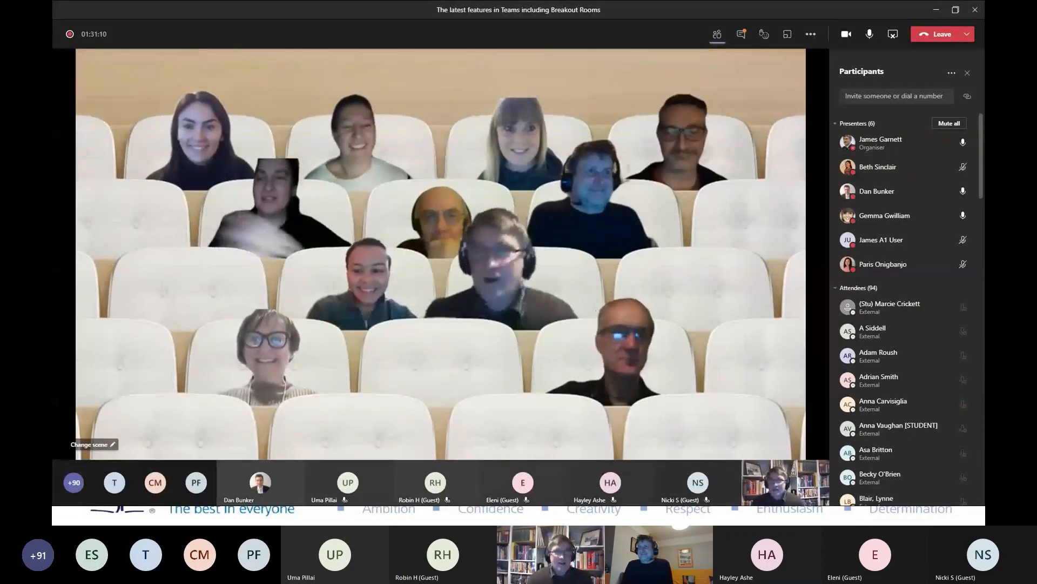
{"action": "left_click", "coordinate": [812, 39]}
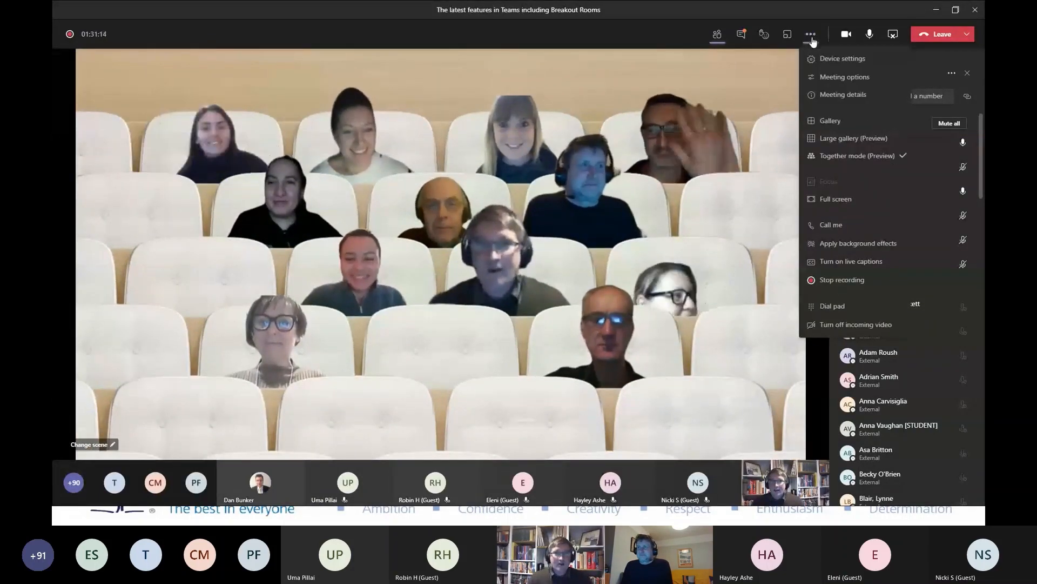
{"action": "left_click", "coordinate": [90, 452]}
{"action": "left_click", "coordinate": [91, 451]}
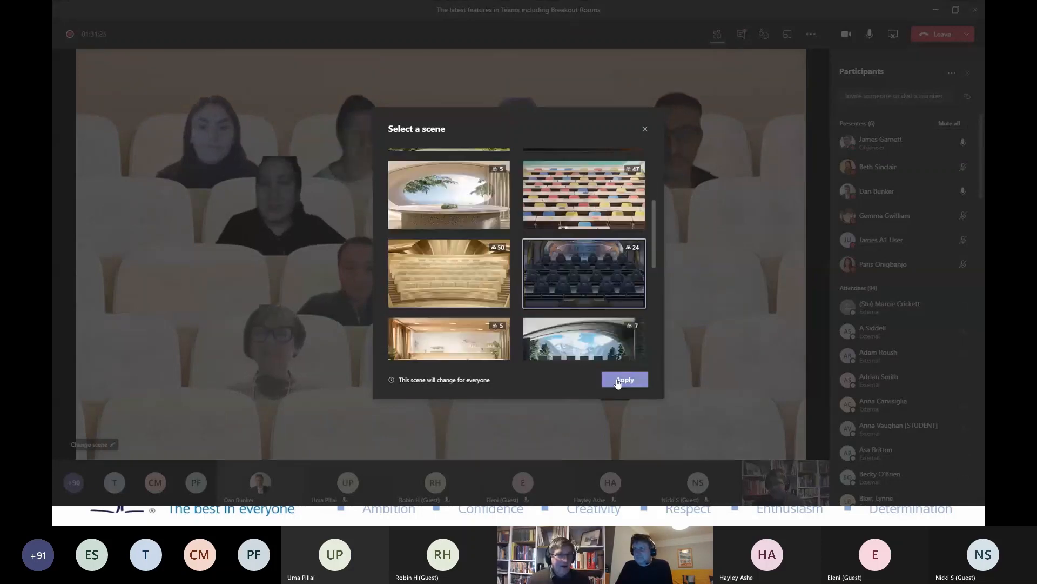
{"action": "left_click", "coordinate": [621, 378]}
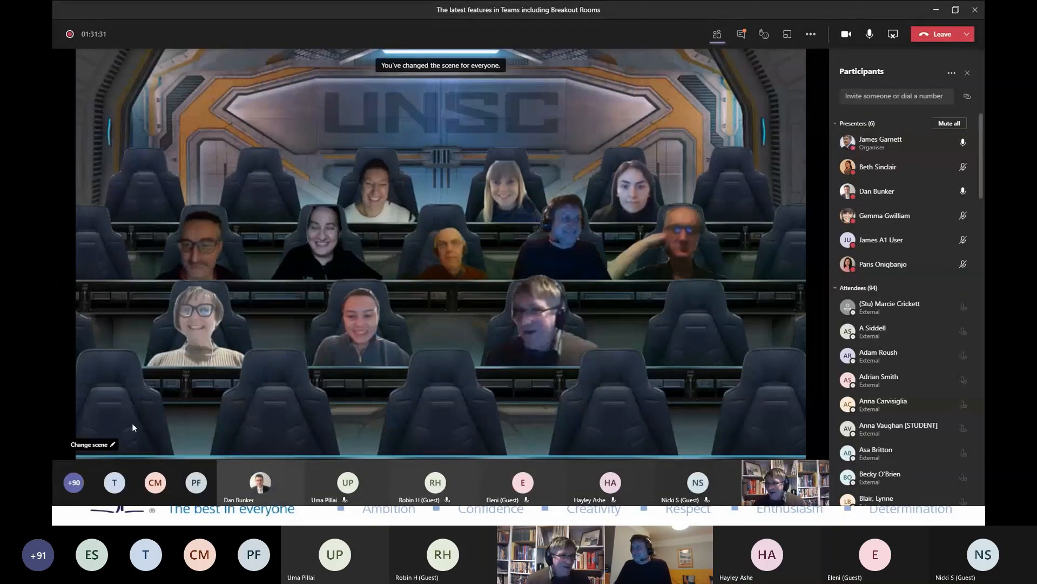
Change the Together mode scene to the 10-seat underwater coral reef.
{"action": "left_click", "coordinate": [86, 443]}
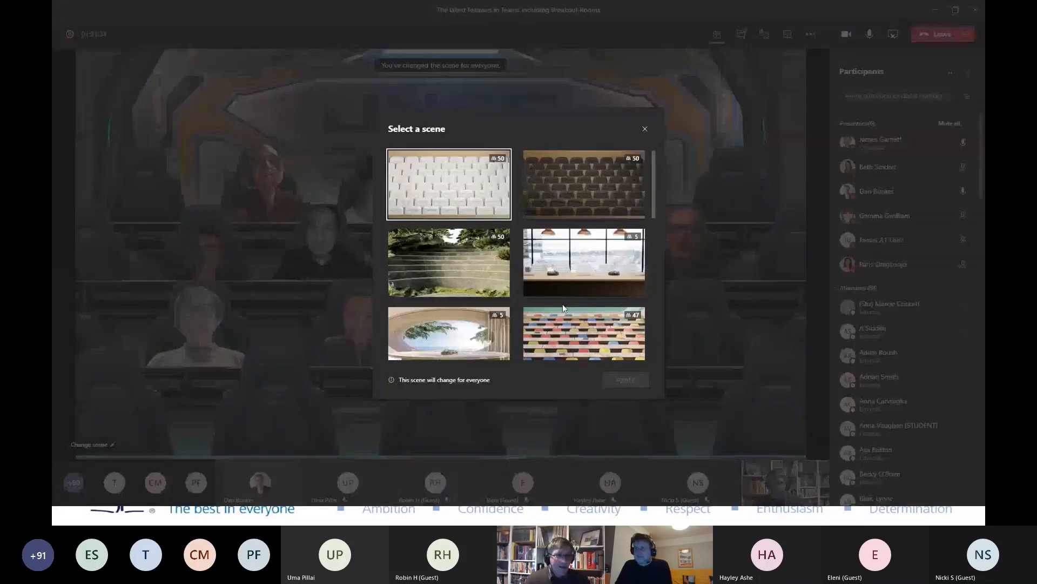
{"action": "scroll", "coordinate": [557, 305], "scroll_direction": "down", "scroll_amount": 3}
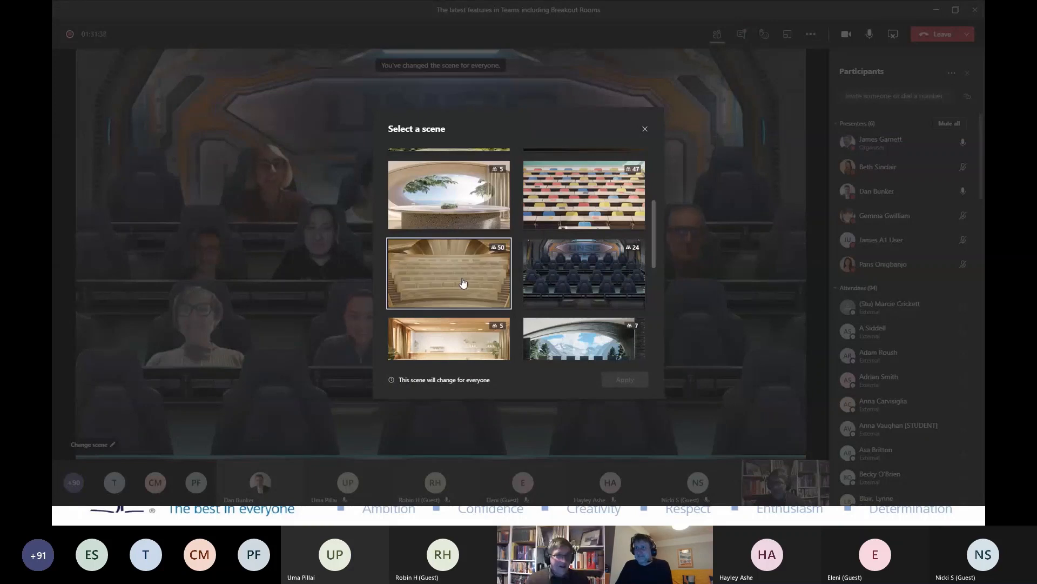
{"action": "scroll", "coordinate": [463, 282], "scroll_direction": "down", "scroll_amount": 3}
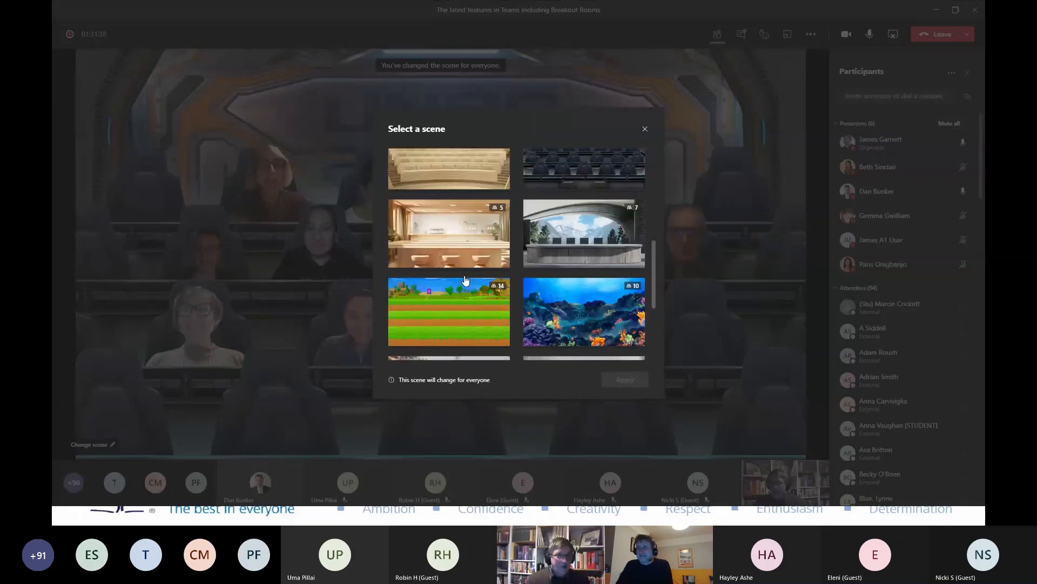
{"action": "left_click", "coordinate": [581, 284]}
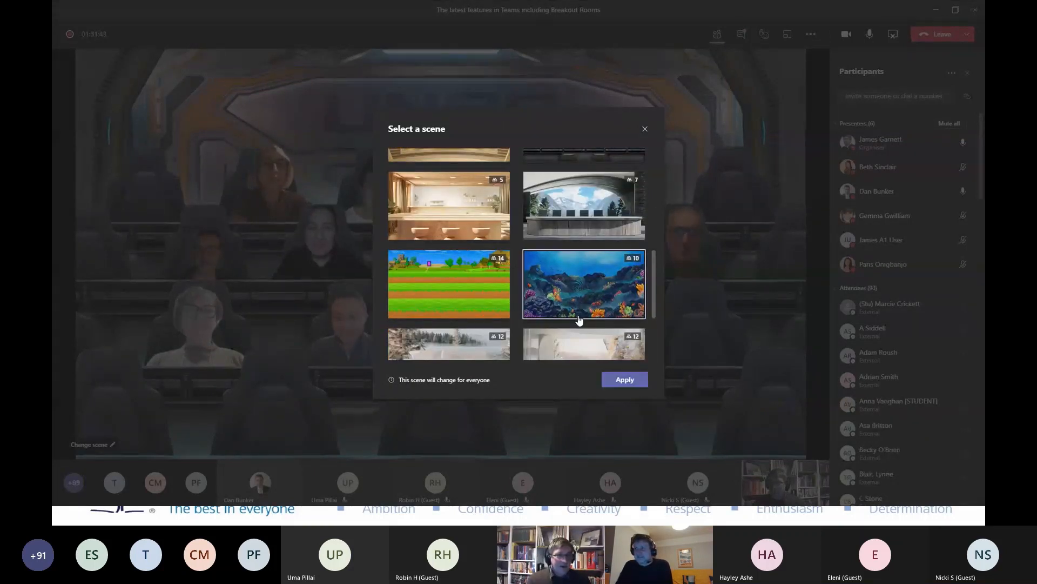
{"action": "left_click", "coordinate": [623, 380]}
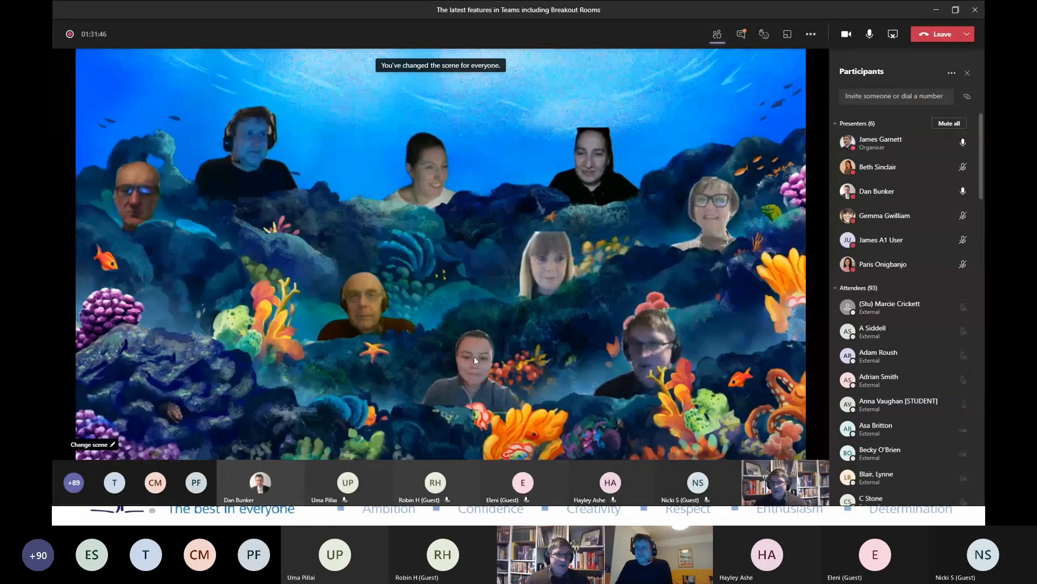
Browse the remaining Together mode scenes and apply the 50-seat outdoor stone amphitheatre for everyone.
{"action": "left_click", "coordinate": [98, 444]}
{"action": "scroll", "coordinate": [442, 356], "scroll_direction": "down", "scroll_amount": 3}
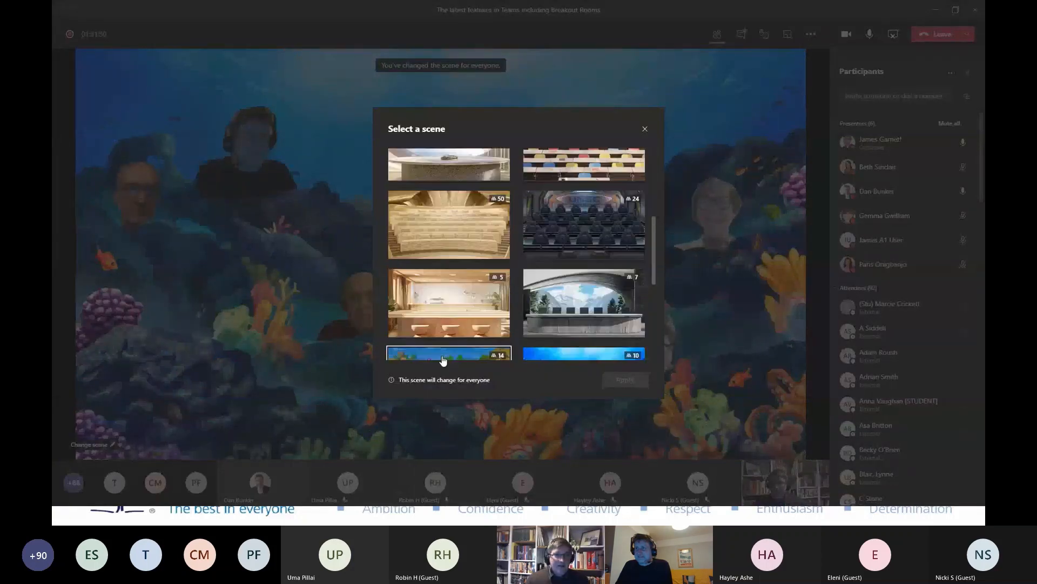
{"action": "scroll", "coordinate": [445, 354], "scroll_direction": "down", "scroll_amount": 3}
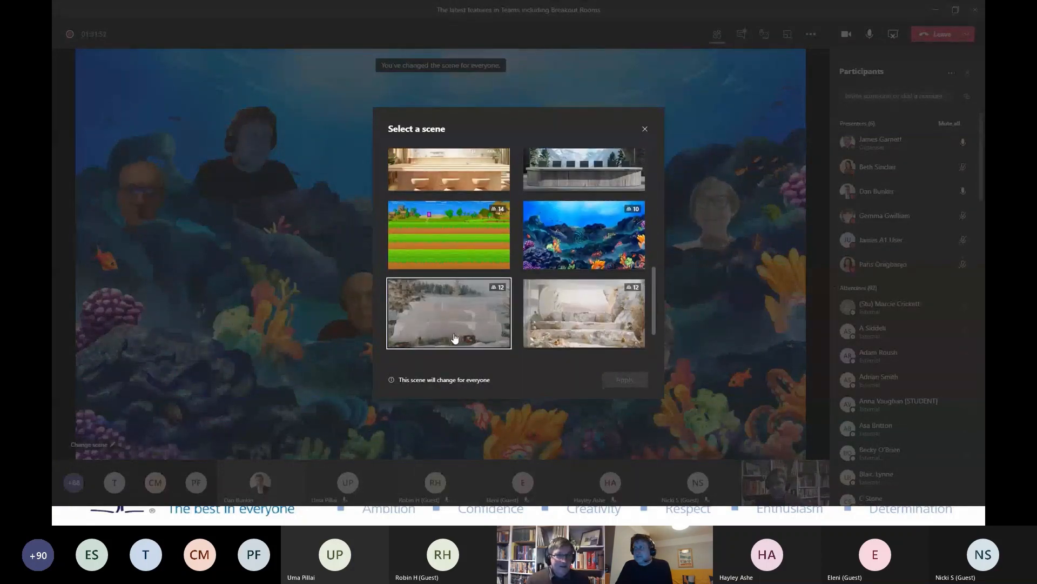
{"action": "scroll", "coordinate": [454, 338], "scroll_direction": "down", "scroll_amount": 3}
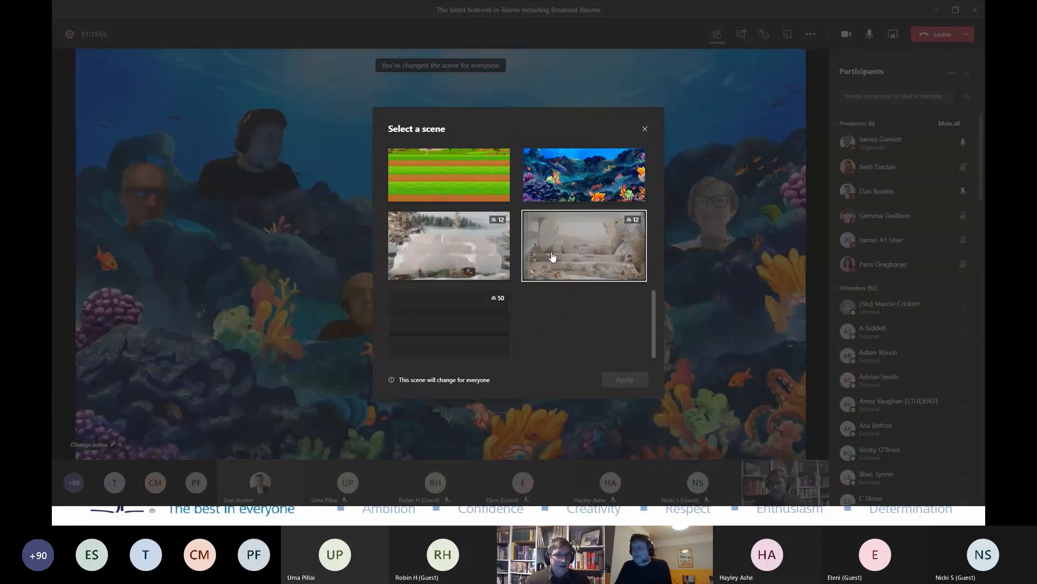
{"action": "scroll", "coordinate": [551, 256], "scroll_direction": "down", "scroll_amount": 5}
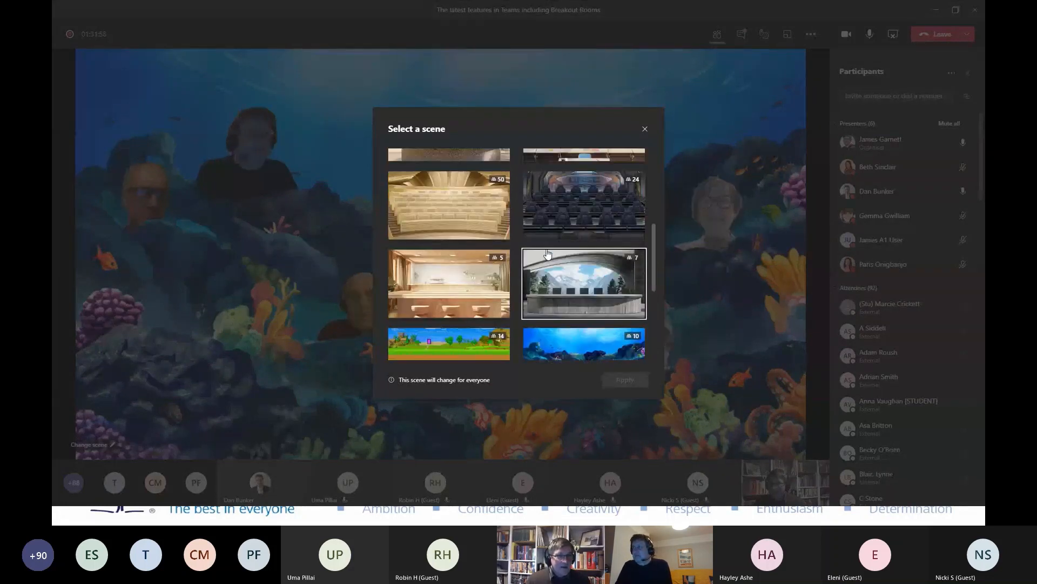
{"action": "left_click", "coordinate": [449, 194]}
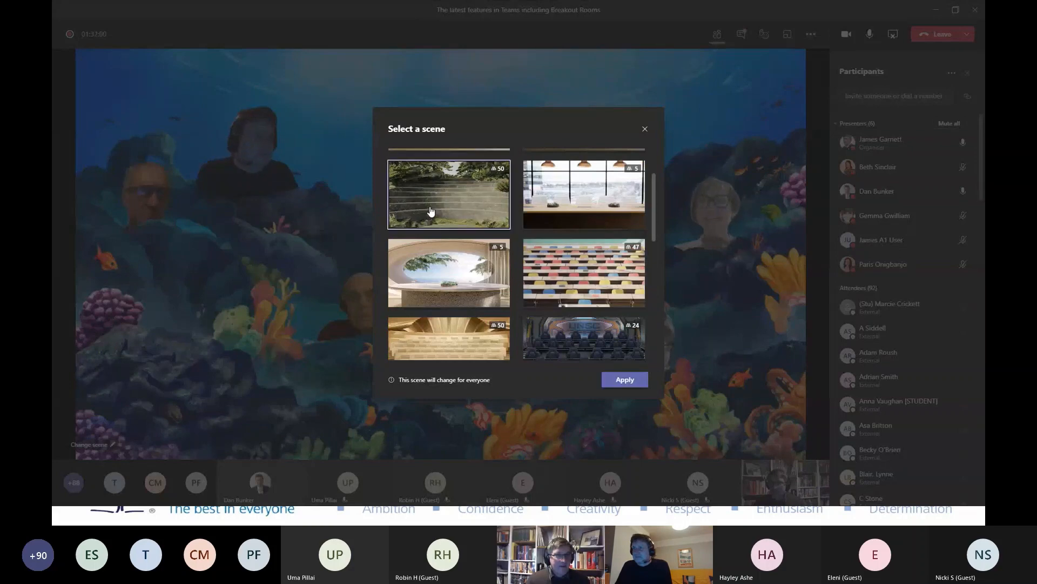
{"action": "left_click", "coordinate": [625, 379]}
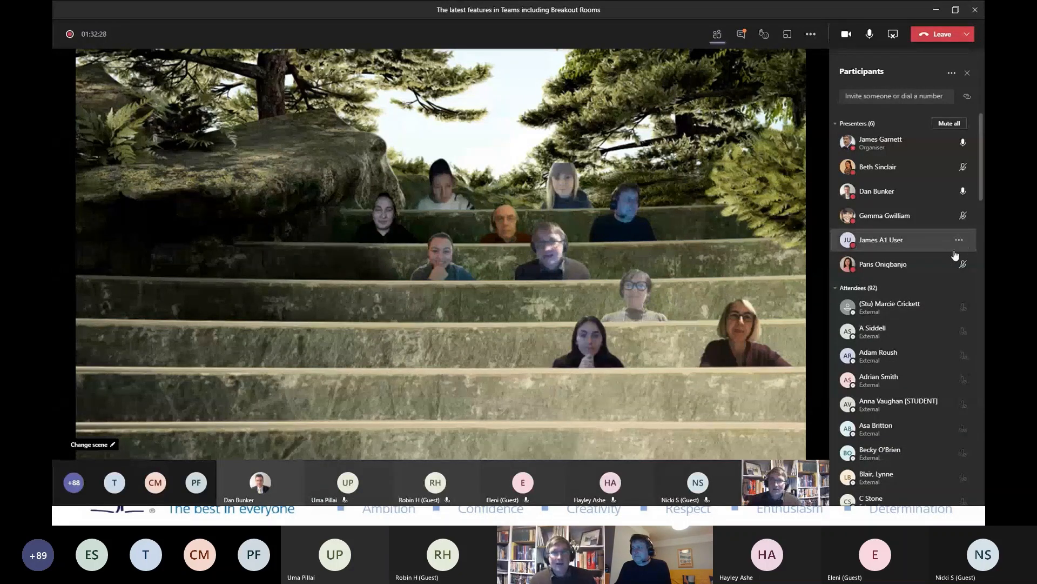
Show the meeting in Large gallery view and return it to the standard Gallery view.
{"action": "left_click", "coordinate": [805, 39]}
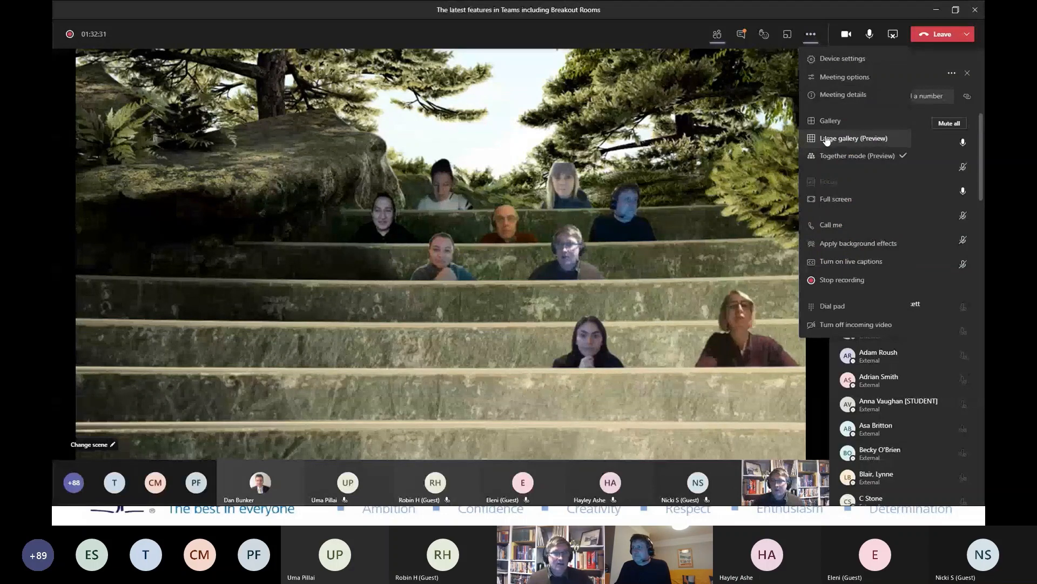
{"action": "left_click", "coordinate": [826, 139]}
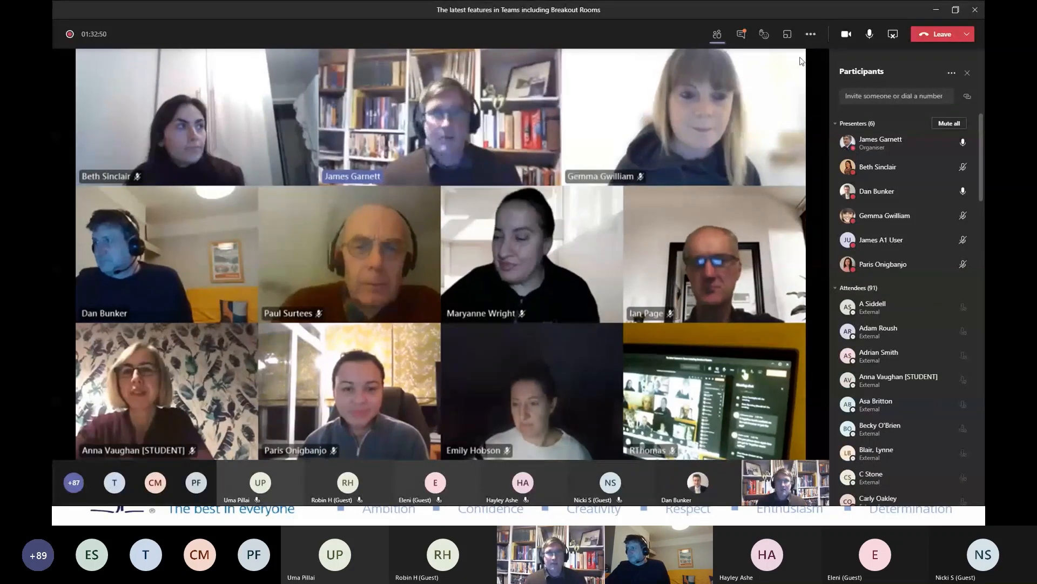
{"action": "left_click", "coordinate": [815, 35]}
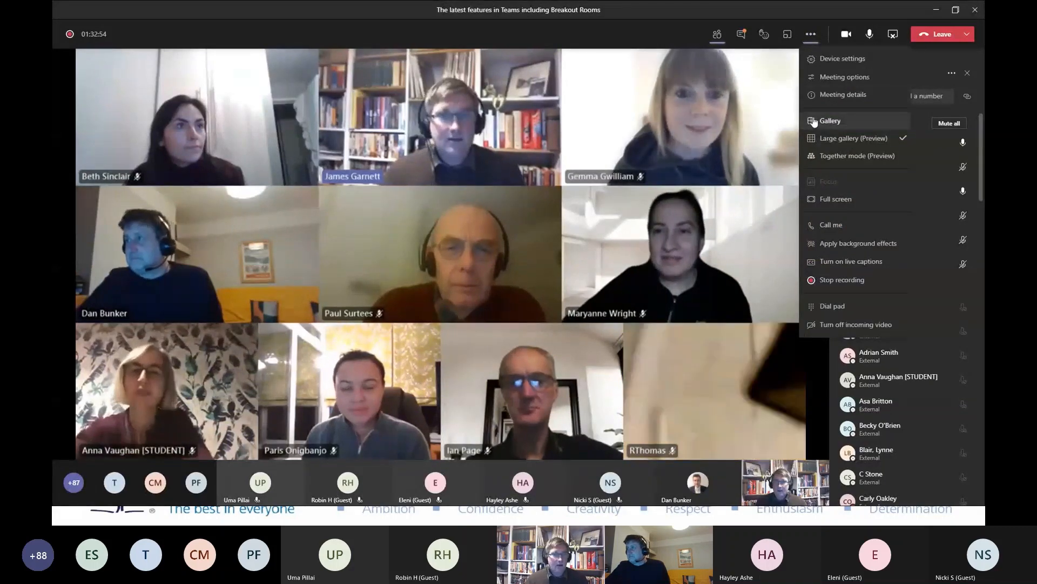
{"action": "left_click", "coordinate": [811, 120]}
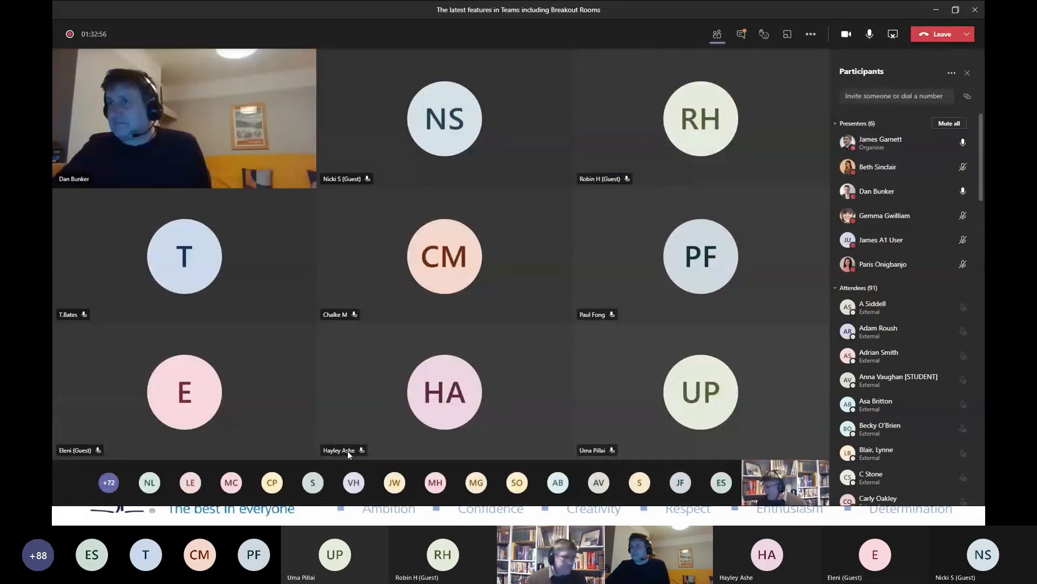
Move the meeting window off the slide show and advance from the "Other things" slide to the Coming Soon slide on Meeting Recap.
{"action": "left_click_drag", "start_coordinate": [293, 10], "coordinate": [984, 17]}
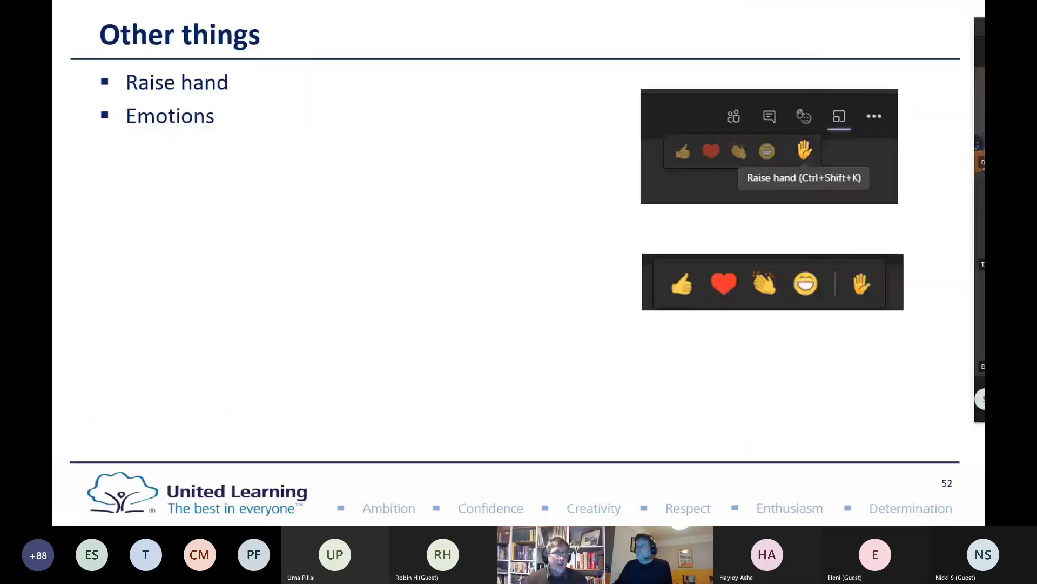
{"action": "left_click", "coordinate": [241, 212]}
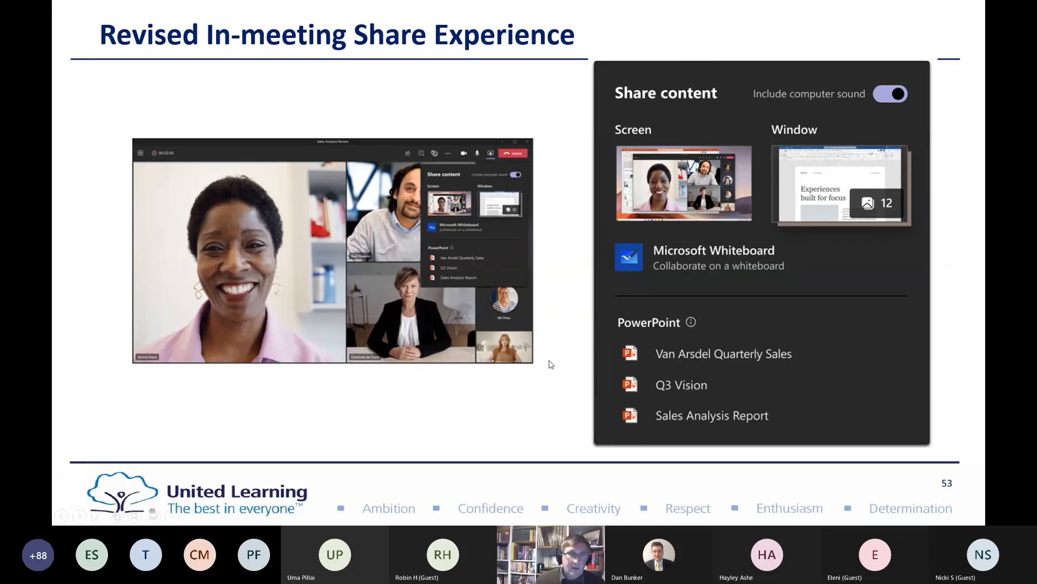
{"action": "left_click", "coordinate": [329, 372]}
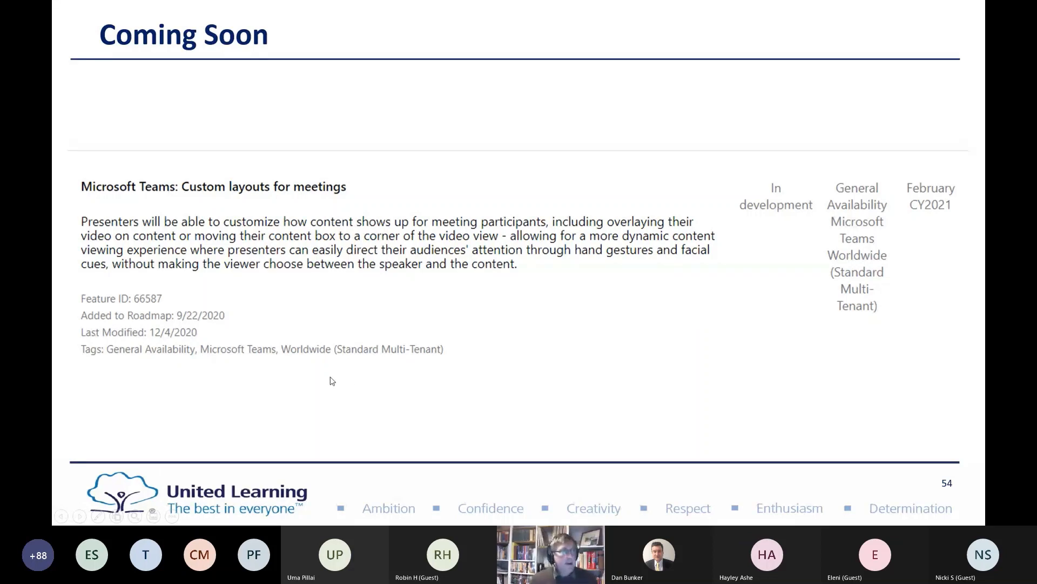
{"action": "key", "text": "Right"}
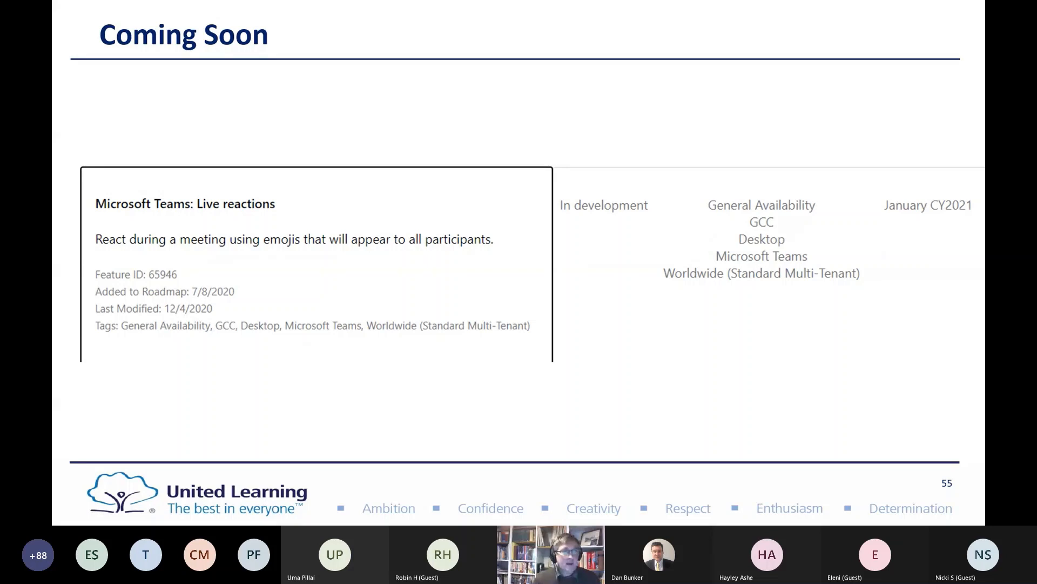
{"action": "left_click", "coordinate": [396, 329]}
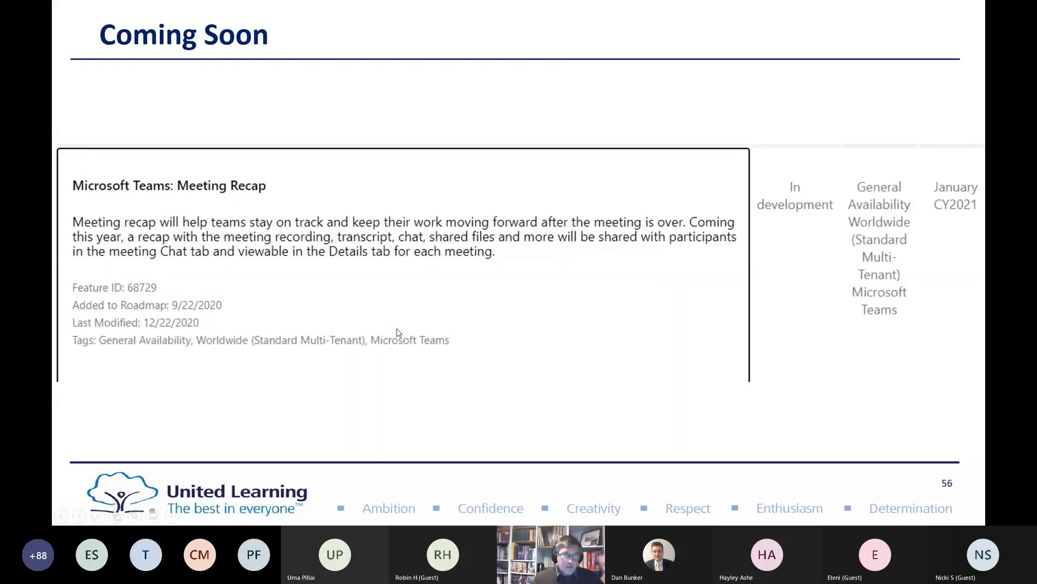